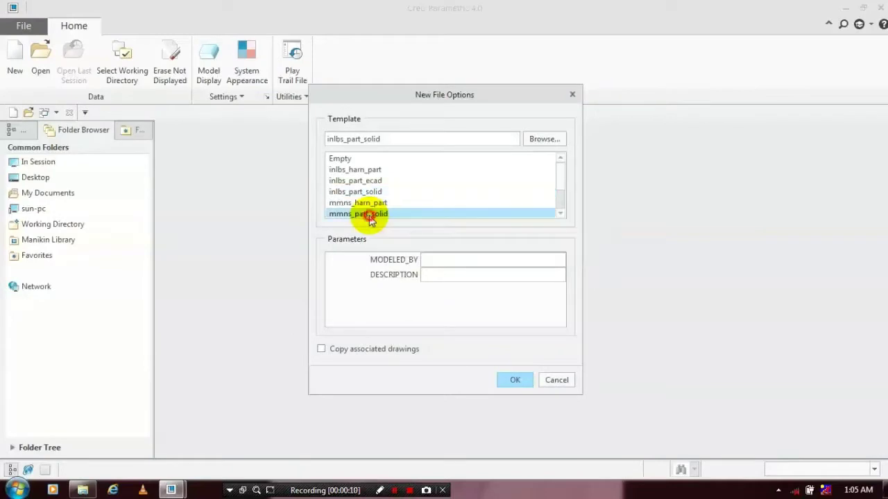
Create the part from the mmns_part_solid template and start a sketch on the FRONT plane, viewed flat.
{"action": "left_click", "coordinate": [510, 380]}
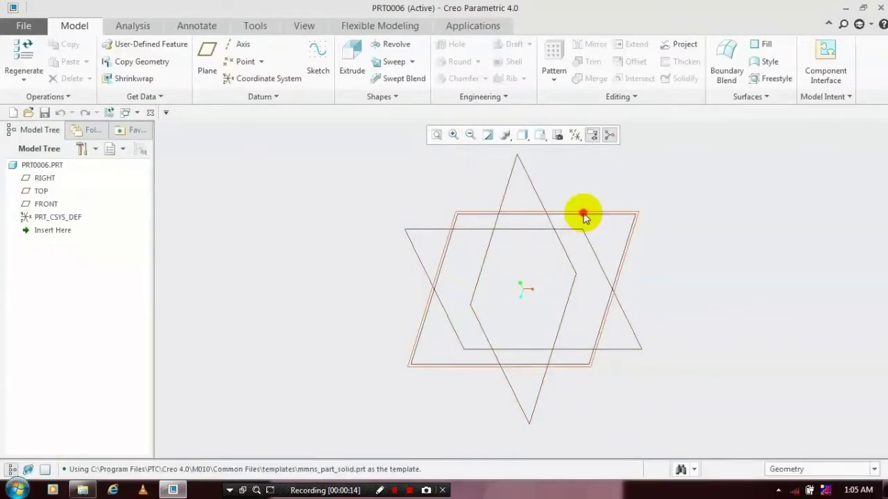
{"action": "left_click", "coordinate": [583, 217]}
{"action": "left_click", "coordinate": [318, 64]}
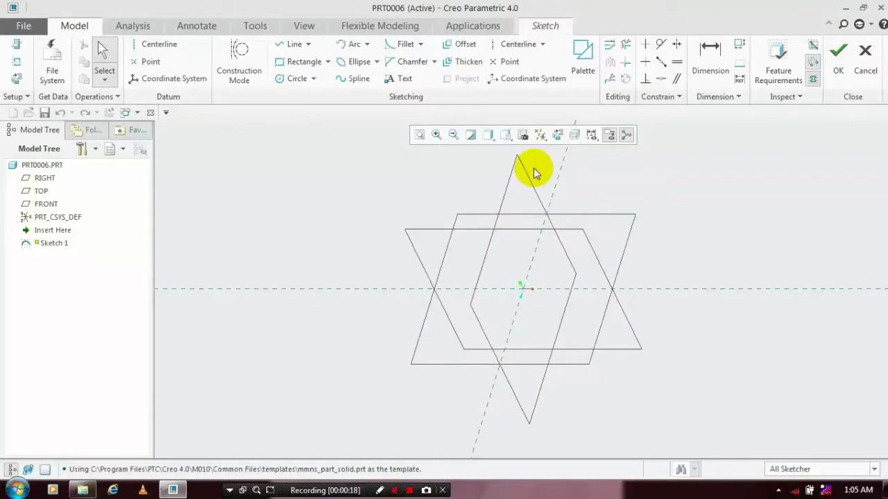
{"action": "left_click", "coordinate": [557, 135]}
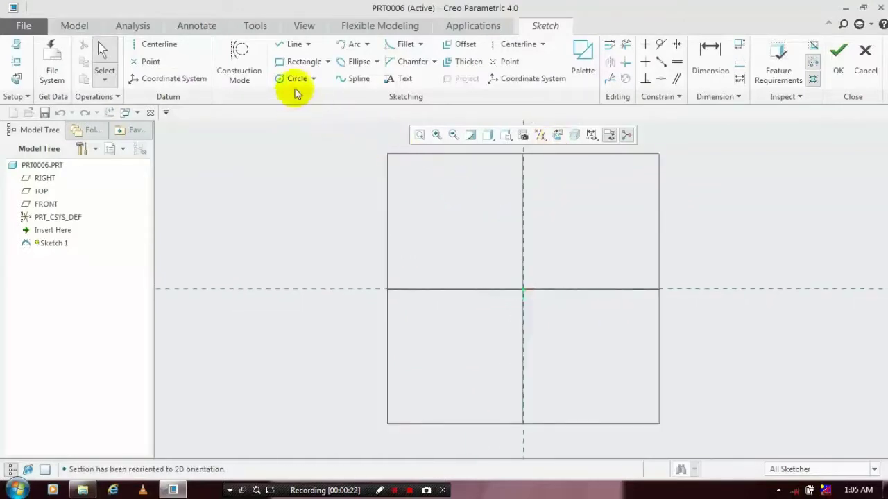
Sketch a circle about 163 mm in diameter centred on the origin.
{"action": "left_click", "coordinate": [313, 79]}
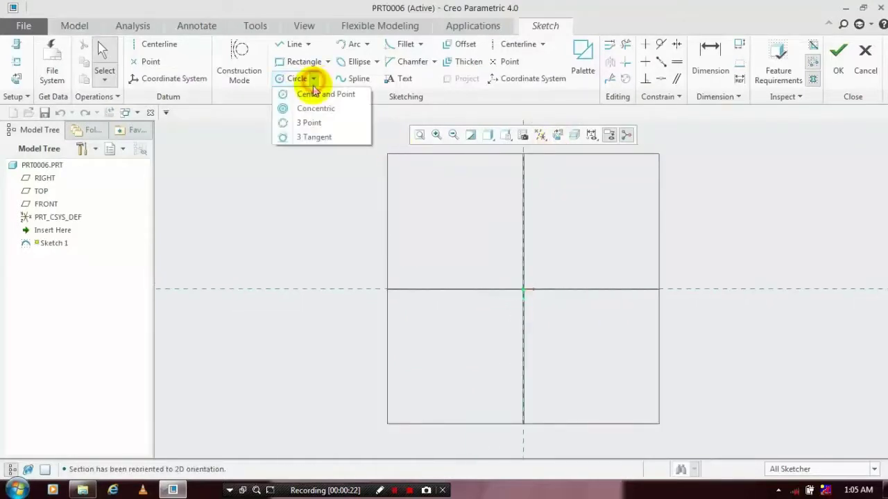
{"action": "left_click", "coordinate": [318, 94]}
{"action": "left_click", "coordinate": [523, 289]}
{"action": "left_click", "coordinate": [561, 312]}
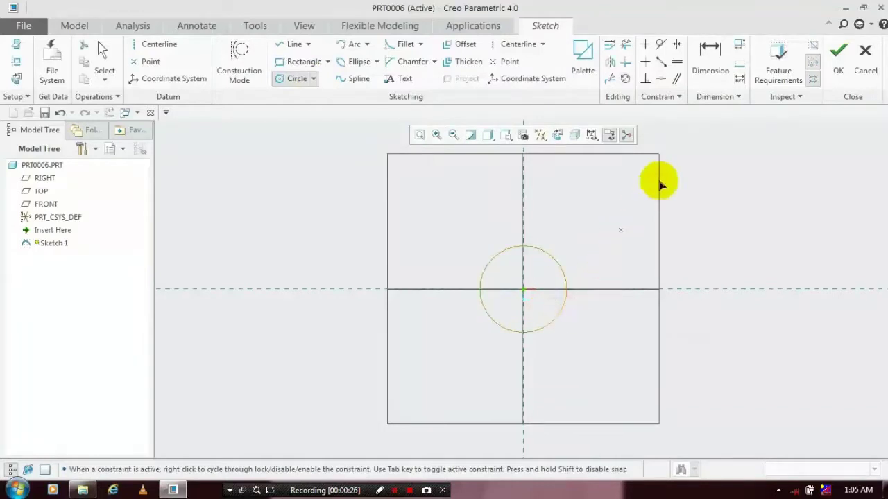
Dimension the circle's diameter, set it to 7 mm, and finish the sketch.
{"action": "left_click", "coordinate": [711, 54]}
{"action": "left_click", "coordinate": [463, 251]}
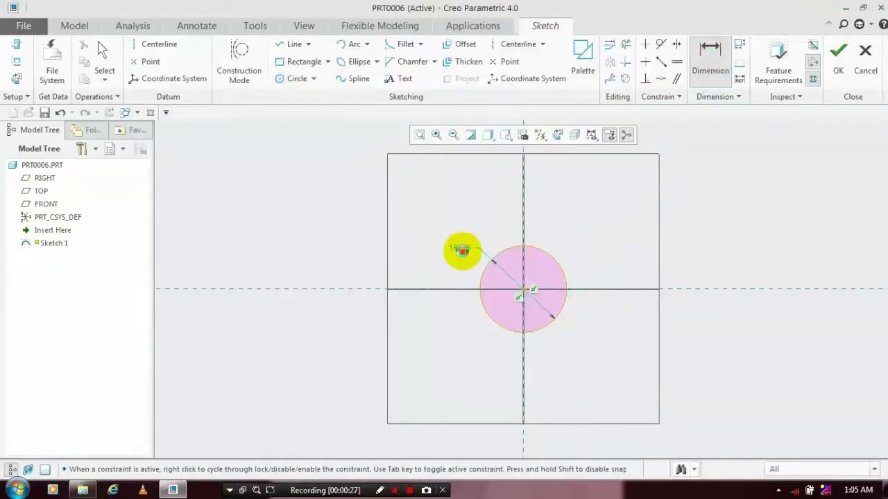
{"action": "double_click", "coordinate": [460, 248]}
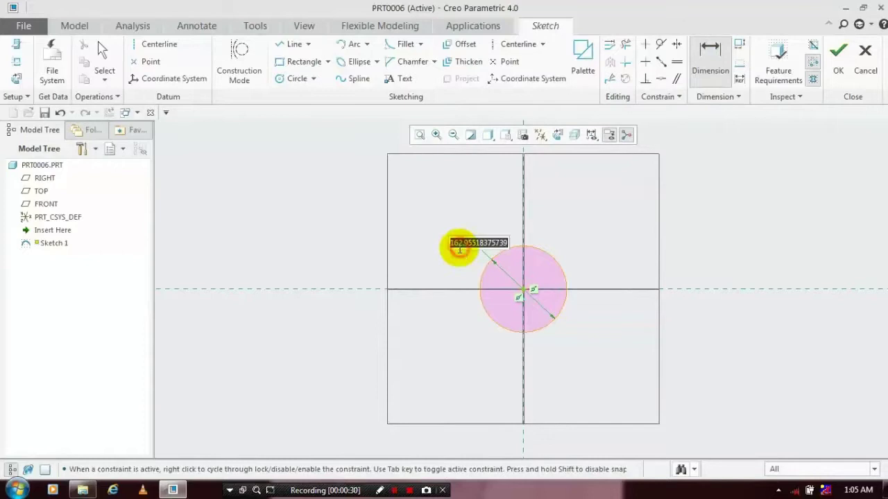
{"action": "left_click", "coordinate": [603, 230]}
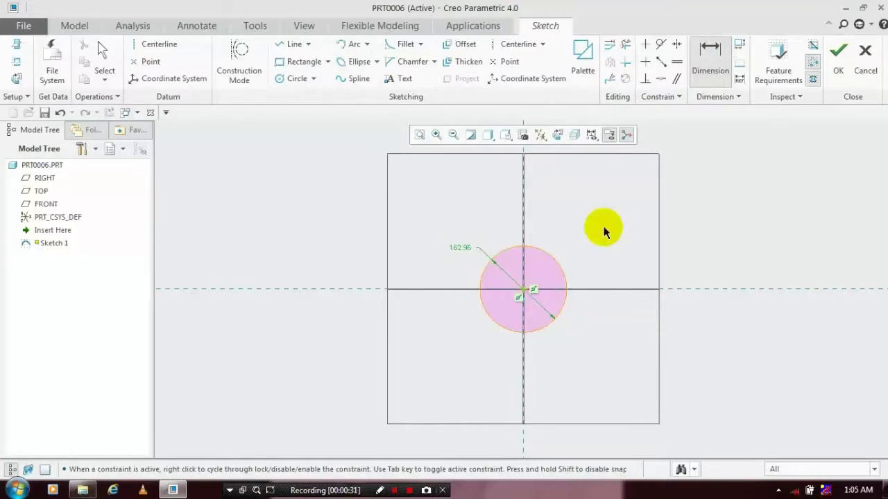
{"action": "double_click", "coordinate": [456, 247]}
{"action": "type", "text": "7"}
{"action": "key", "text": "Return"}
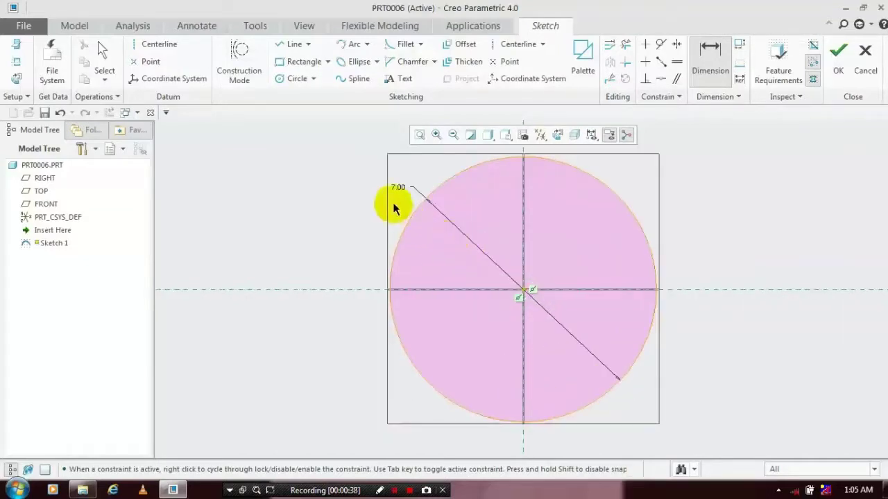
{"action": "left_click", "coordinate": [838, 59]}
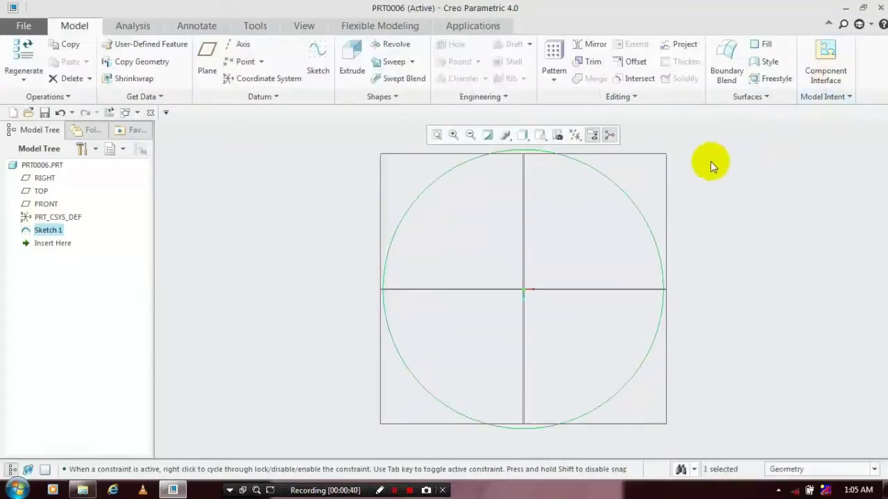
Extrude the circle sketch 108 mm into a solid rod.
{"action": "left_click", "coordinate": [352, 70]}
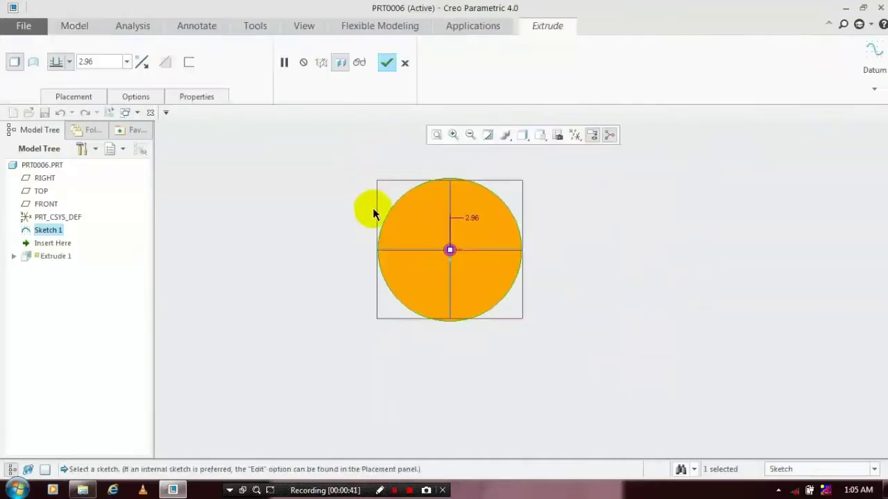
{"action": "middle_click_drag", "start_coordinate": [584, 238], "coordinate": [288, 204]}
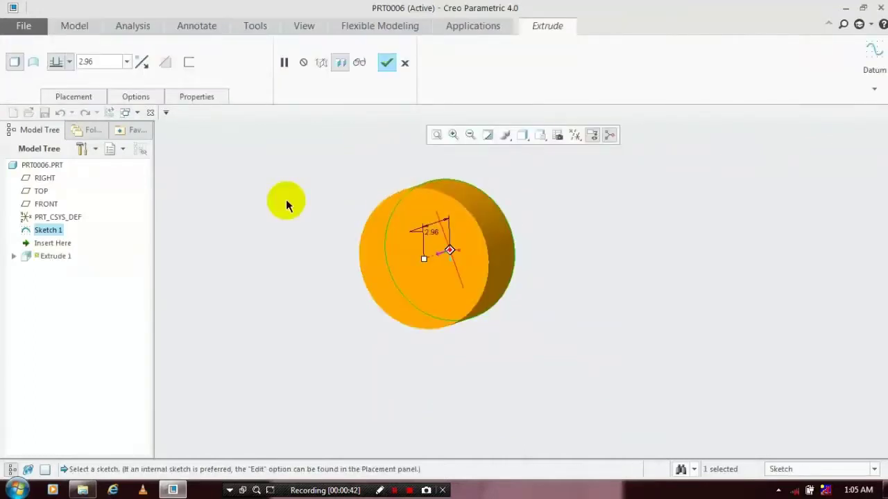
{"action": "key", "text": "ctrl+d"}
{"action": "double_click", "coordinate": [87, 62]}
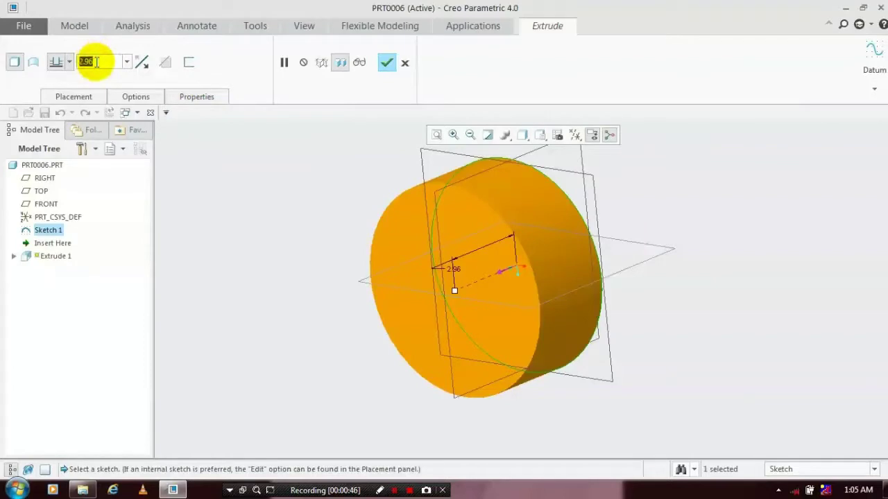
{"action": "type", "text": "1"}
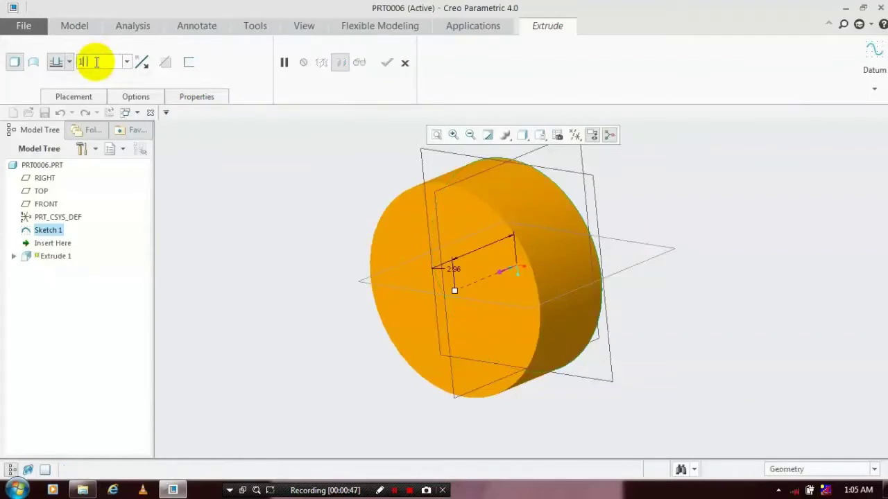
{"action": "type", "text": "08"}
{"action": "key", "text": "Return"}
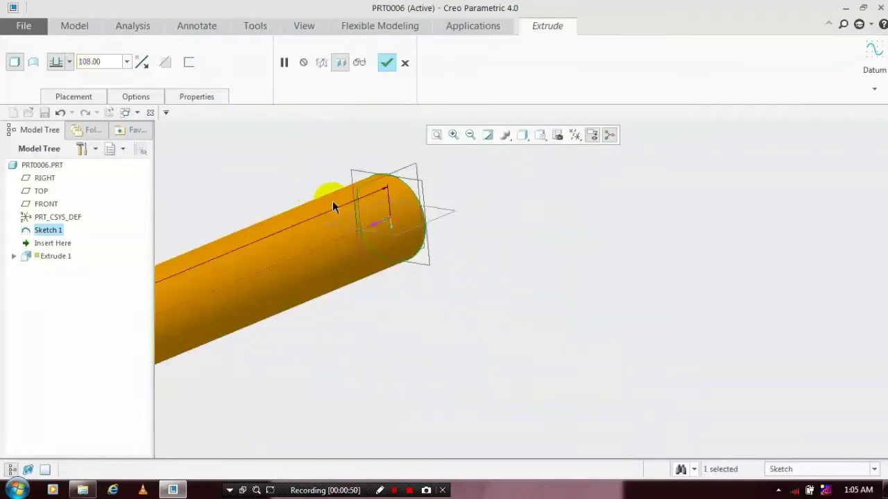
{"action": "scroll", "coordinate": [332, 201], "scroll_direction": "down", "scroll_amount": 3}
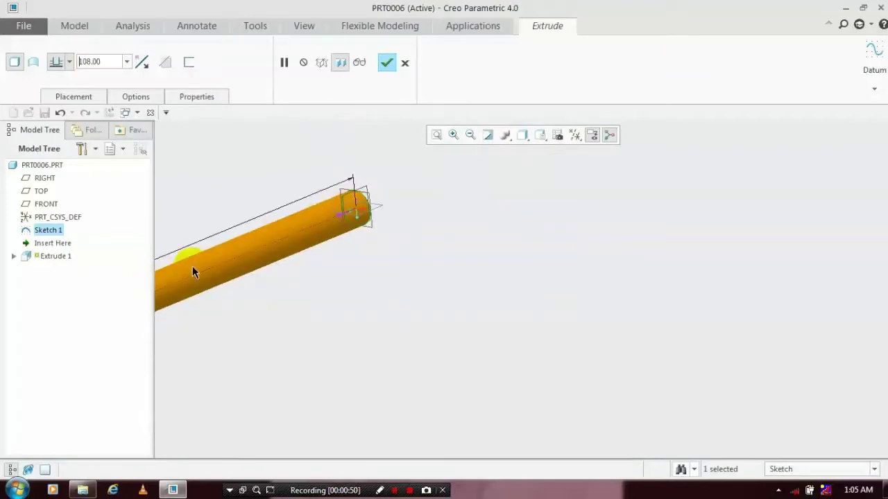
{"action": "scroll", "coordinate": [192, 267], "scroll_direction": "down", "scroll_amount": 1}
{"action": "scroll", "coordinate": [284, 293], "scroll_direction": "down", "scroll_amount": 2}
{"action": "scroll", "coordinate": [184, 285], "scroll_direction": "up", "scroll_amount": 2}
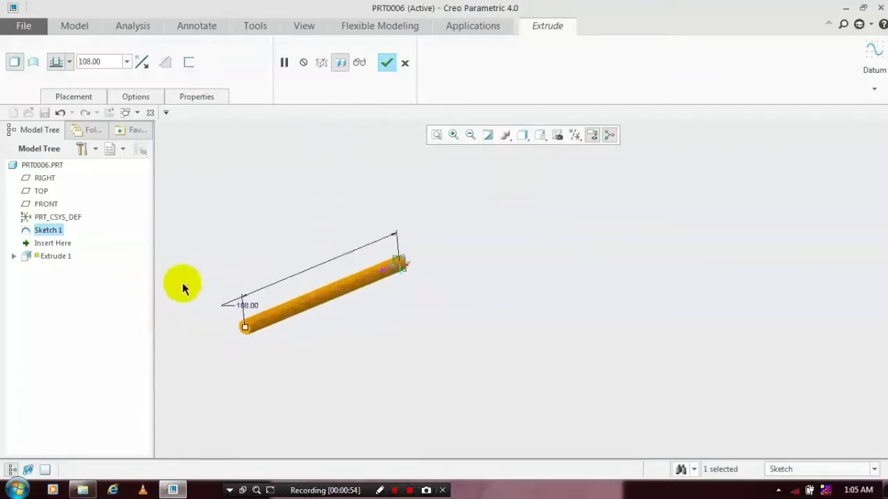
{"action": "scroll", "coordinate": [183, 287], "scroll_direction": "up", "scroll_amount": 3}
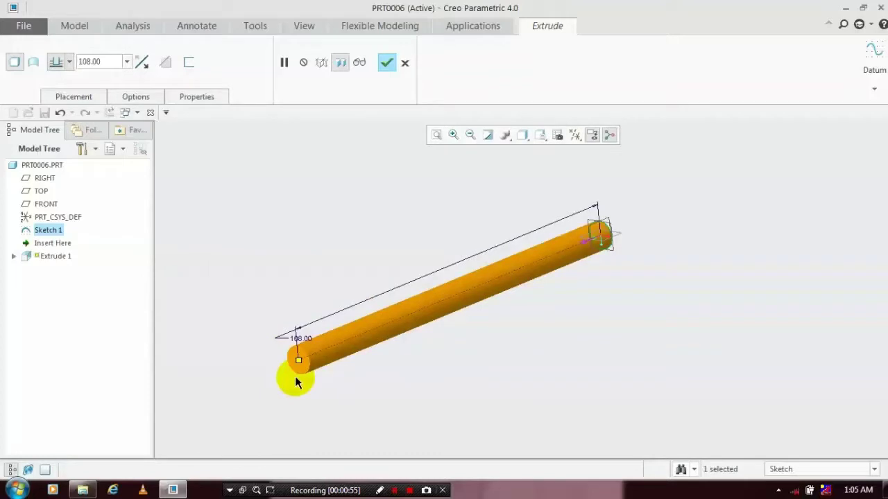
{"action": "scroll", "coordinate": [296, 382], "scroll_direction": "up", "scroll_amount": 2}
{"action": "left_click", "coordinate": [389, 57]}
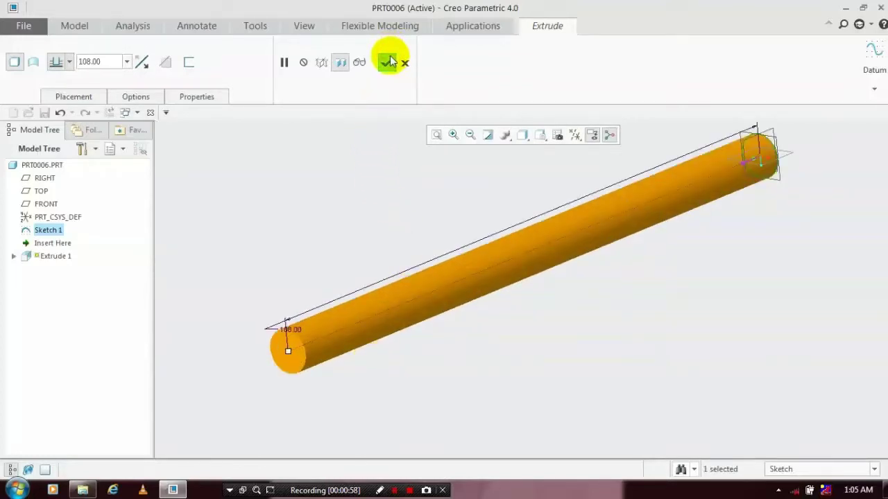
Start a sketch on the RIGHT plane and orient it parallel to the screen.
{"action": "left_click", "coordinate": [397, 276]}
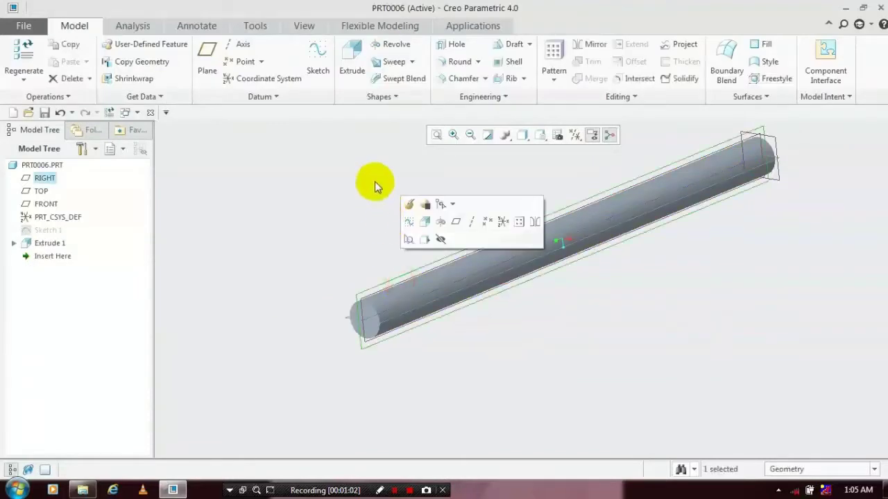
{"action": "left_click", "coordinate": [317, 70]}
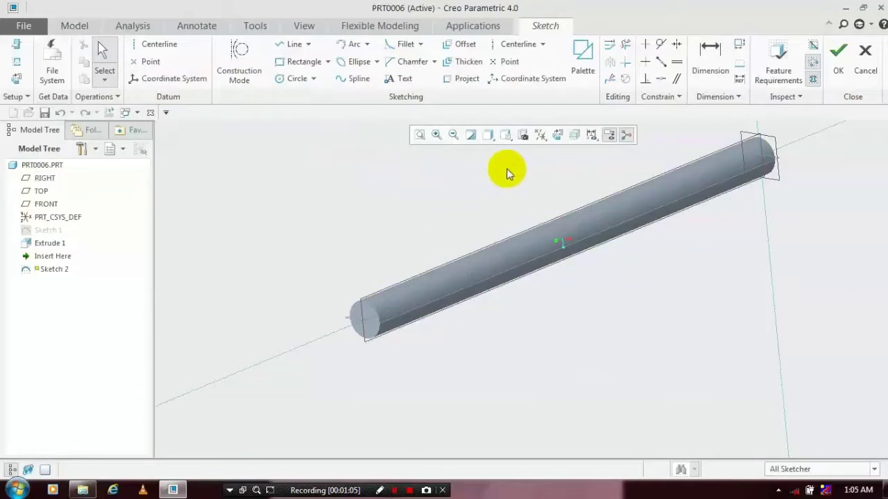
{"action": "left_click", "coordinate": [558, 136]}
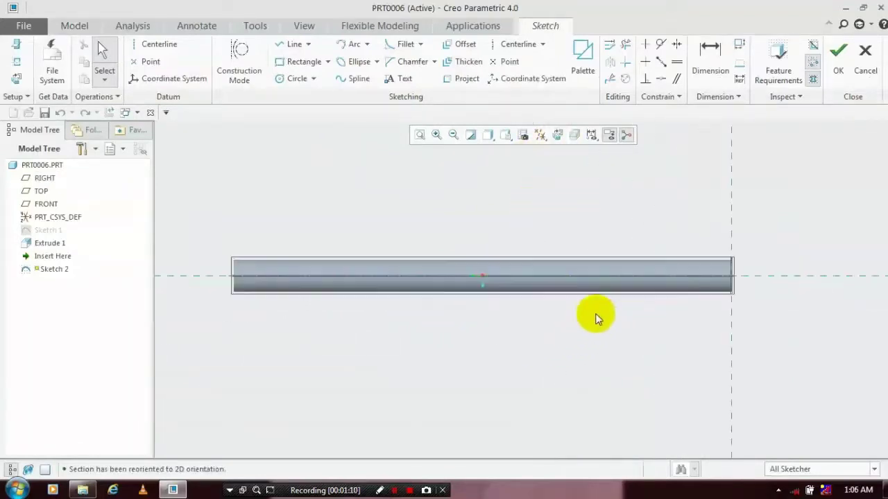
Draw a horizontal centerline along the rod's axis and add the rod's upper silhouette edge as a sketch reference.
{"action": "left_click", "coordinate": [397, 262]}
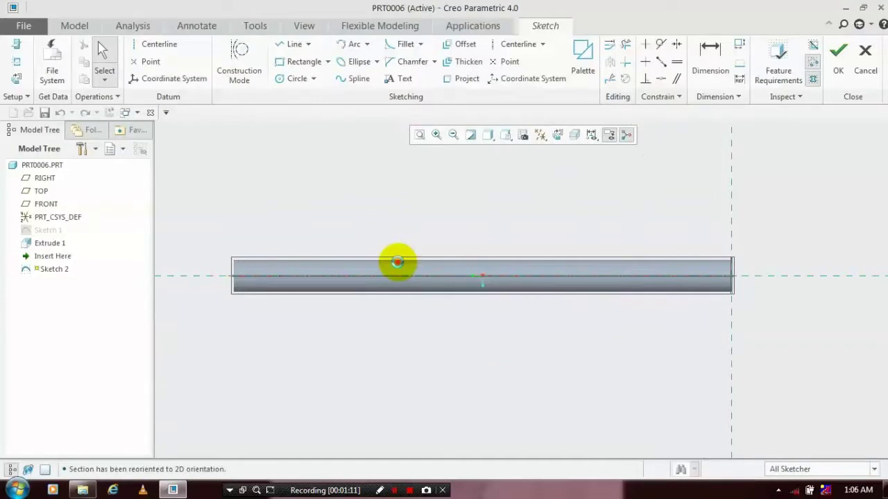
{"action": "left_click", "coordinate": [405, 277]}
{"action": "left_click", "coordinate": [520, 277]}
{"action": "left_click", "coordinate": [219, 172]}
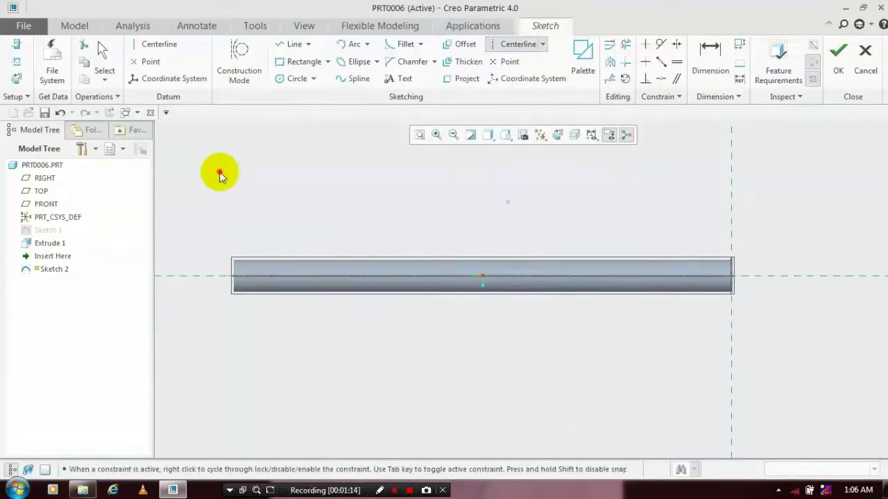
{"action": "left_click", "coordinate": [407, 263]}
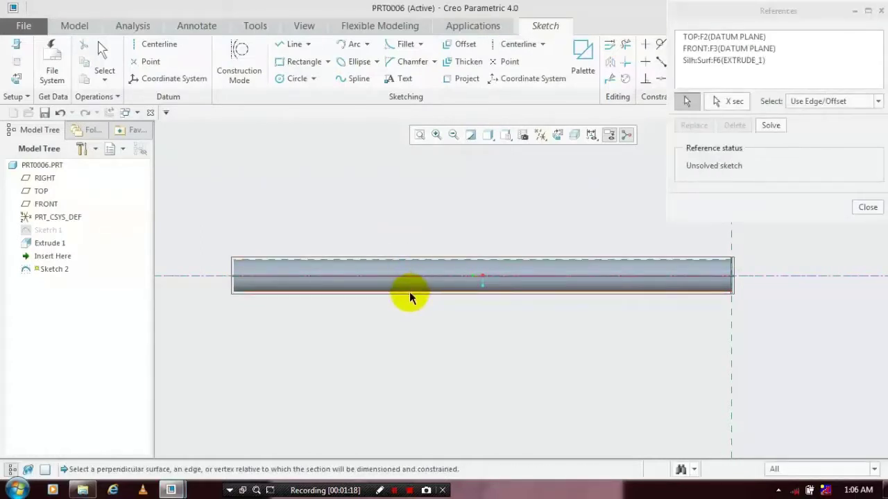
{"action": "left_click", "coordinate": [868, 207]}
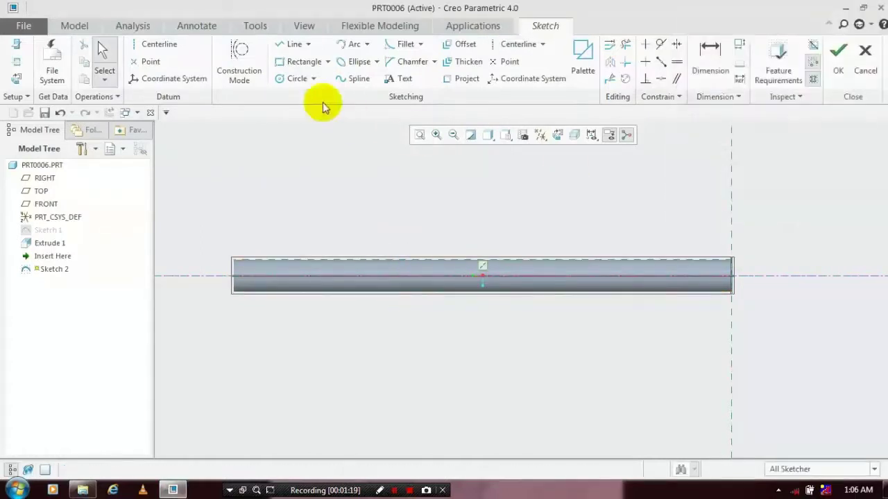
Sketch a horizontal line about 61 mm long on the rod's upper edge, starting at the end opposite the FRONT plane.
{"action": "left_click", "coordinate": [295, 45]}
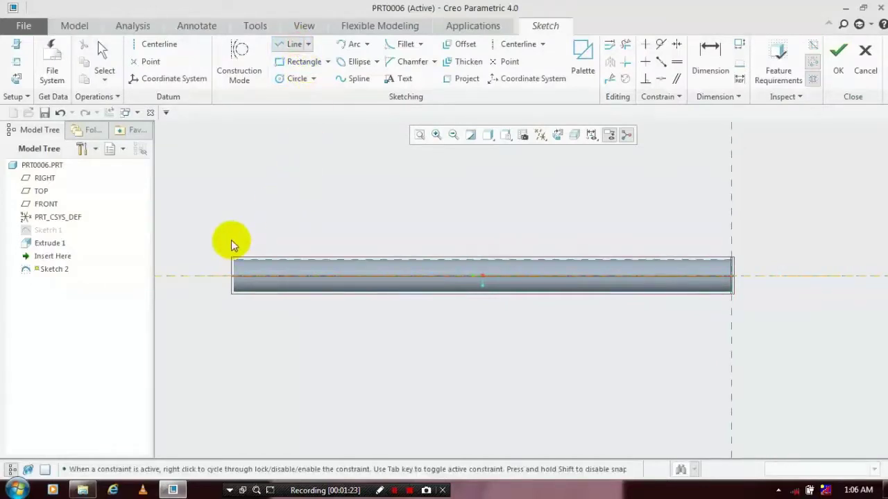
{"action": "left_click", "coordinate": [233, 261]}
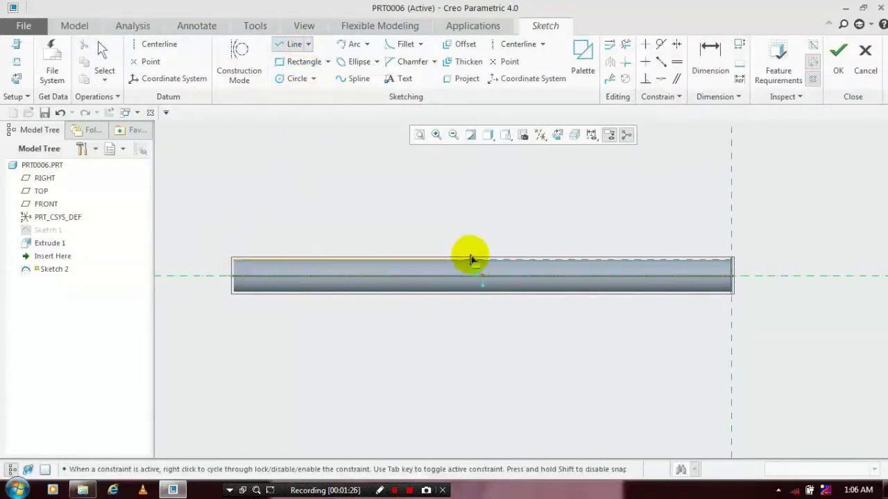
{"action": "left_click", "coordinate": [517, 261]}
{"action": "middle_click", "coordinate": [621, 195]}
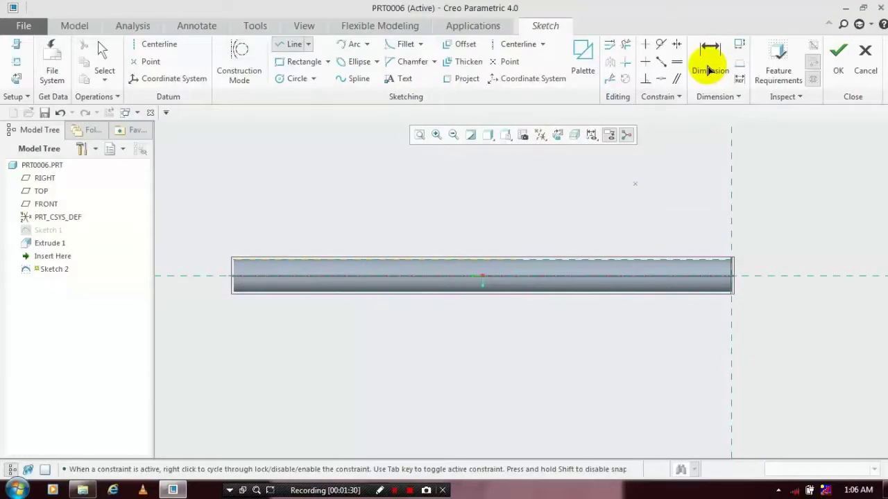
Dimension the line's length, set it to 66 mm, and finish the sketch.
{"action": "left_click", "coordinate": [708, 67]}
{"action": "double_click", "coordinate": [337, 240]}
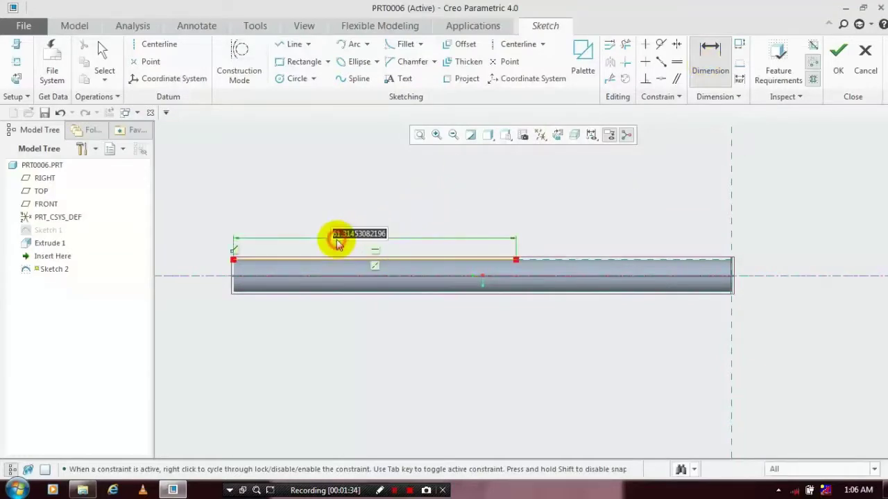
{"action": "type", "text": "66"}
{"action": "key", "text": "Return"}
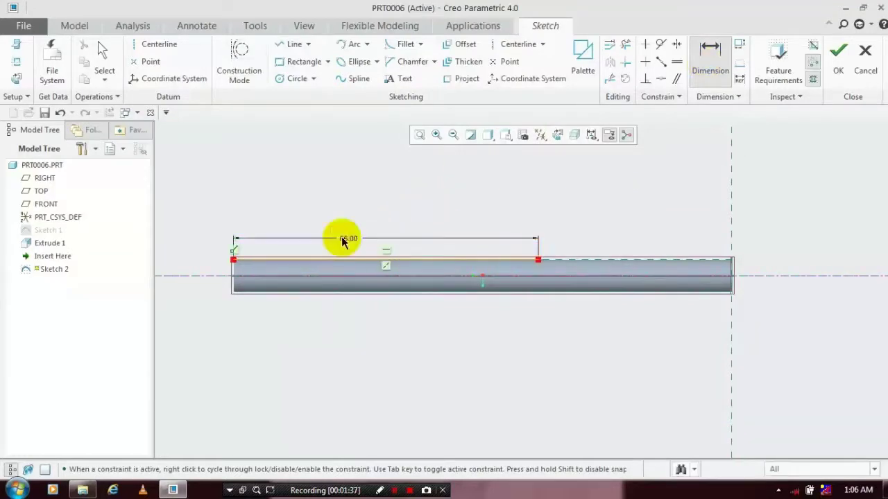
{"action": "left_click", "coordinate": [837, 82]}
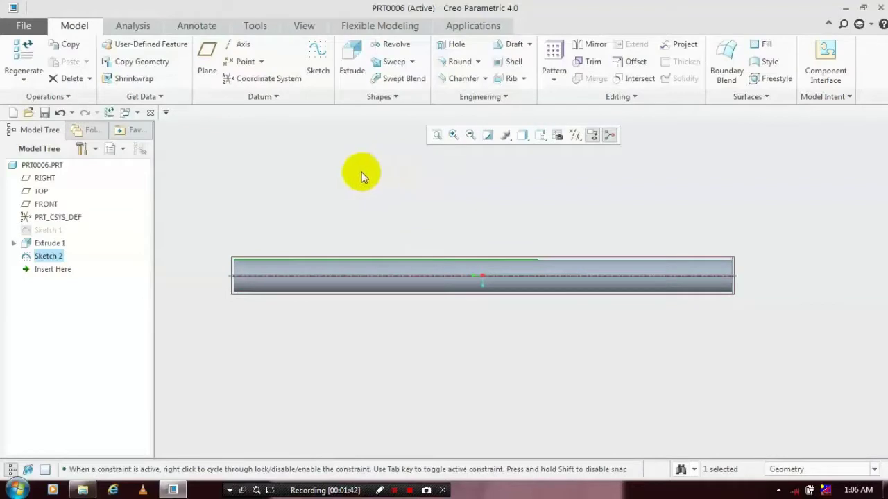
Start a helical sweep using the 66 mm line sketch as its profile and set the pitch to 44 mm.
{"action": "left_click", "coordinate": [412, 62]}
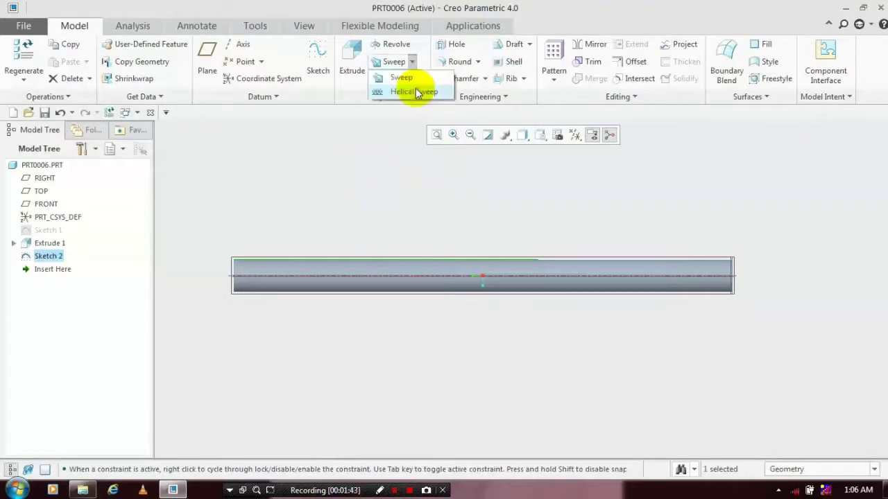
{"action": "left_click", "coordinate": [409, 91]}
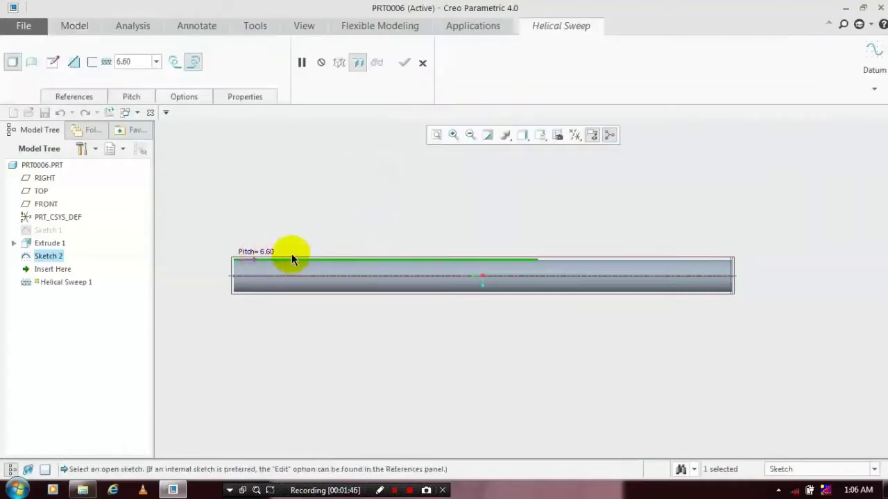
{"action": "middle_click_drag", "start_coordinate": [292, 257], "coordinate": [322, 309]}
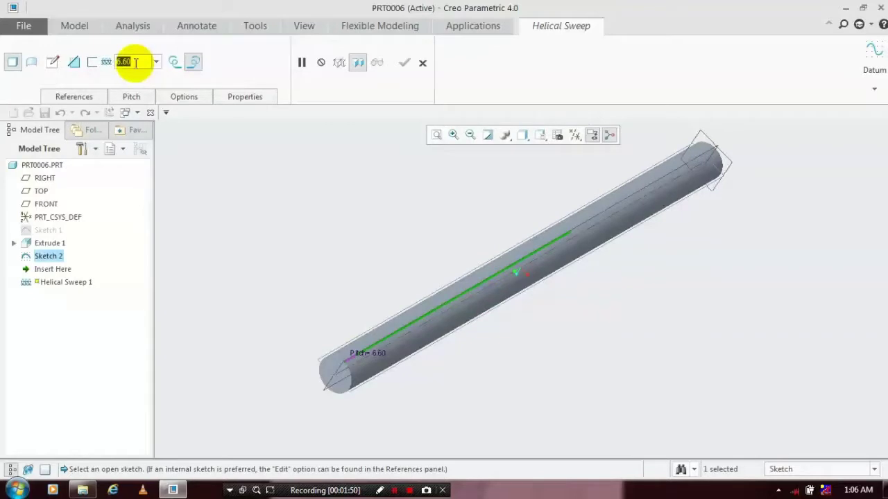
{"action": "type", "text": "44"}
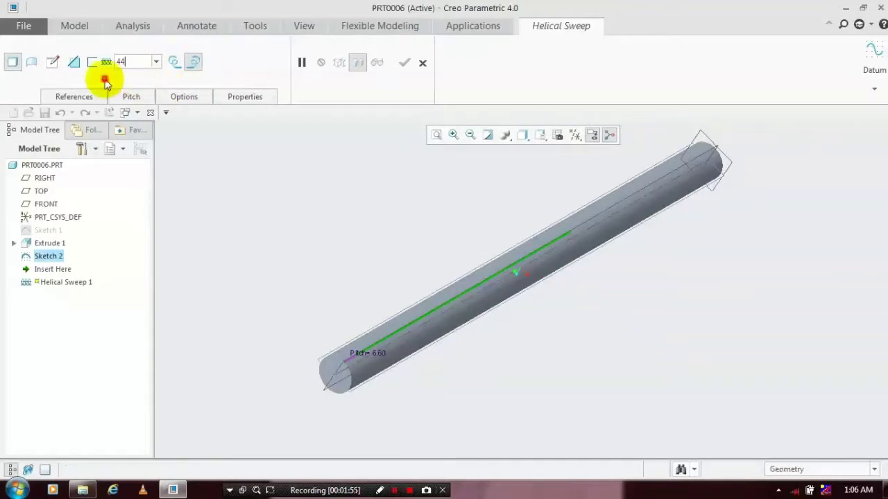
Create the sweep's section sketch, orient it to the screen, and draw a circle about 4.2 mm in diameter centred on the helix start point.
{"action": "left_click", "coordinate": [52, 61]}
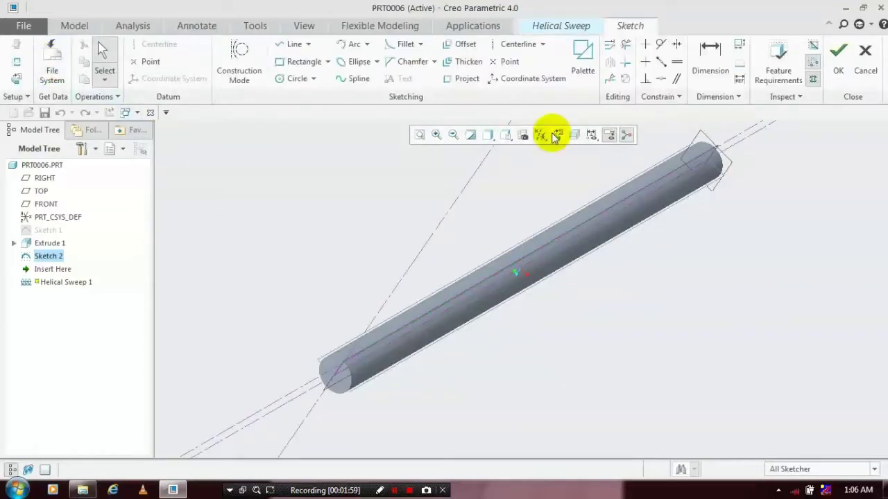
{"action": "left_click", "coordinate": [555, 135]}
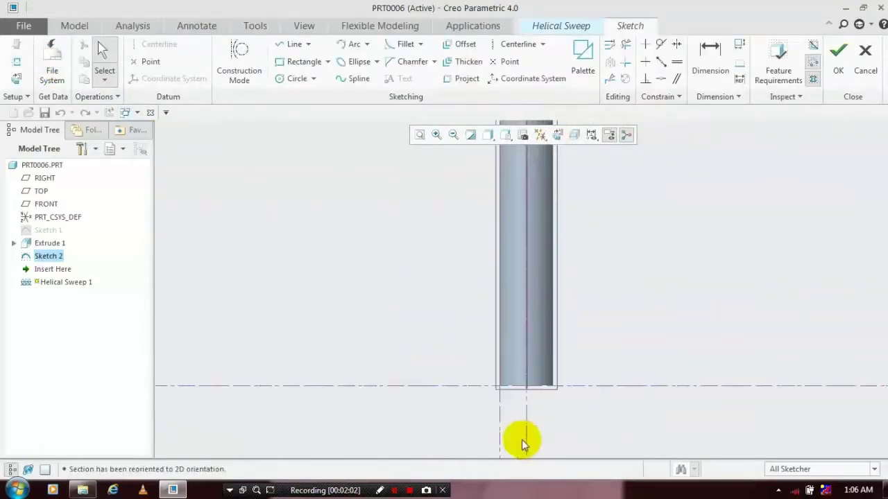
{"action": "left_click", "coordinate": [296, 78]}
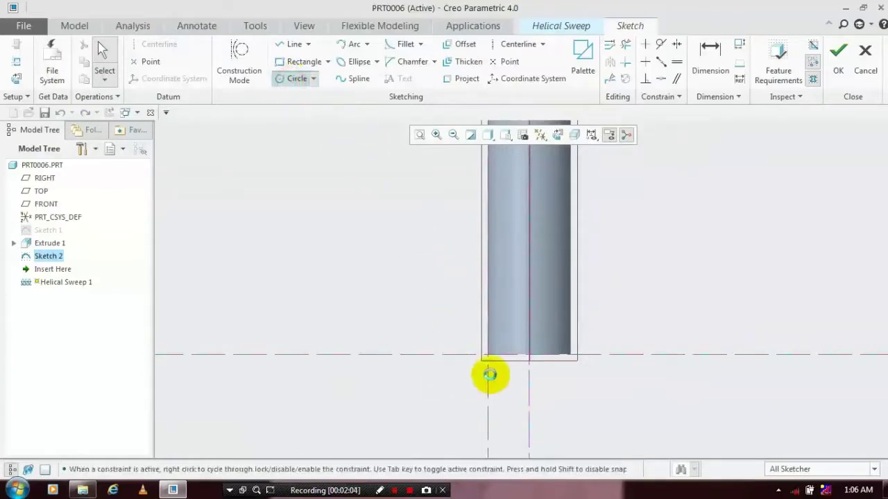
{"action": "left_click", "coordinate": [486, 354]}
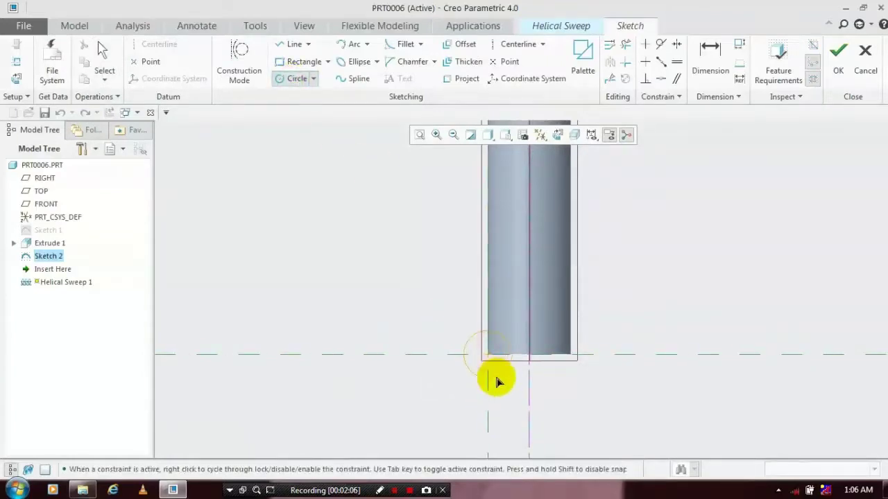
{"action": "left_click", "coordinate": [496, 380]}
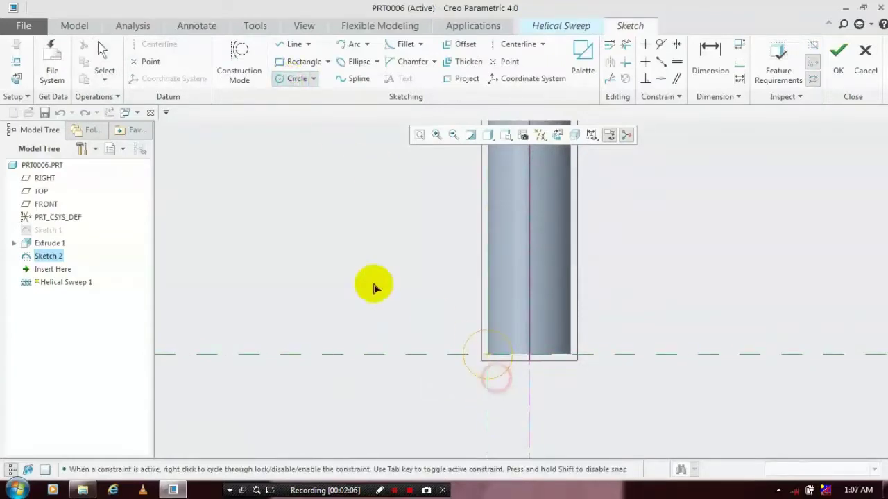
Dimension the section circle's diameter, set it to 5 mm, and finish the sketch.
{"action": "left_click", "coordinate": [709, 55]}
{"action": "left_click", "coordinate": [488, 357]}
{"action": "middle_click", "coordinate": [451, 329]}
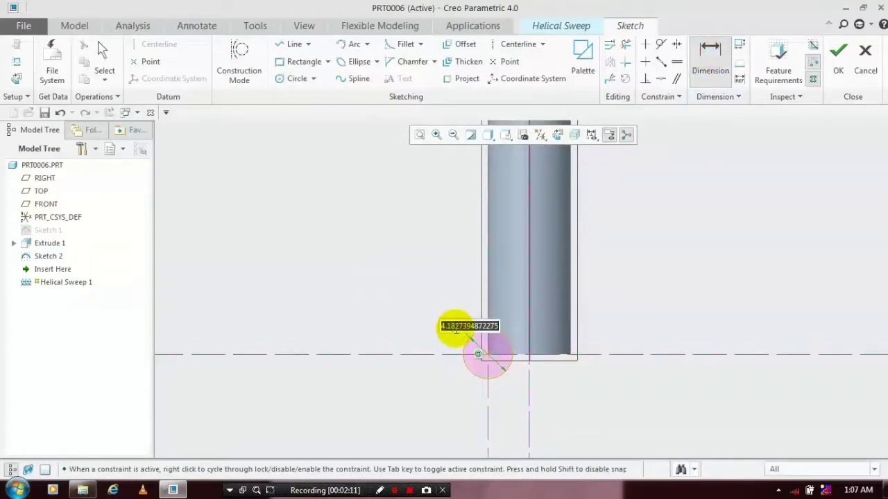
{"action": "type", "text": "5"}
{"action": "key", "text": "Return"}
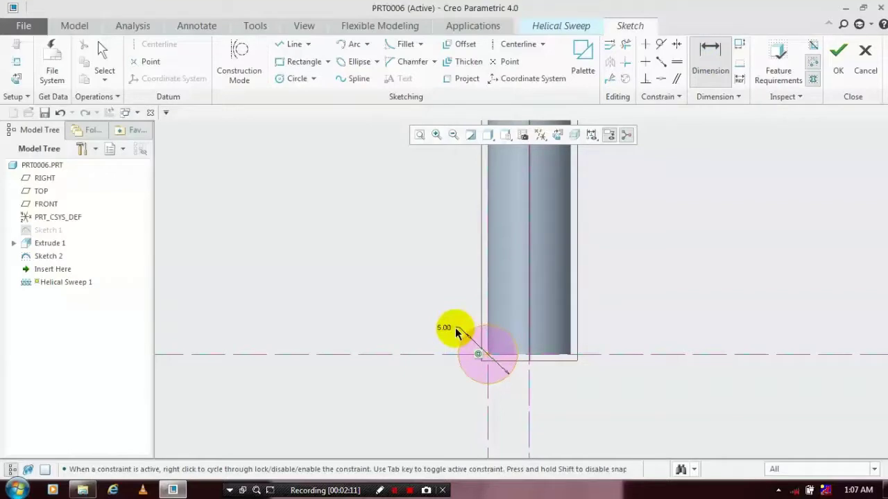
{"action": "left_click", "coordinate": [837, 74]}
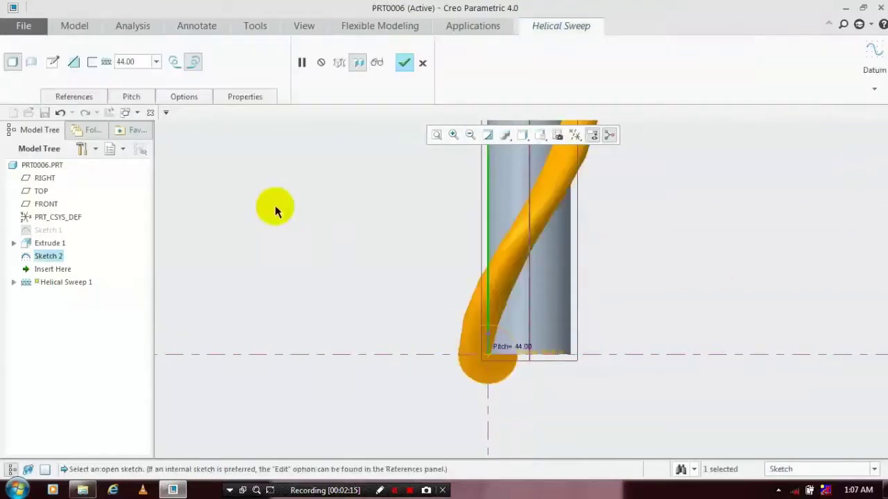
Make the helical sweep remove material from the rod and complete the feature.
{"action": "scroll", "coordinate": [449, 242], "scroll_direction": "down", "scroll_amount": 6}
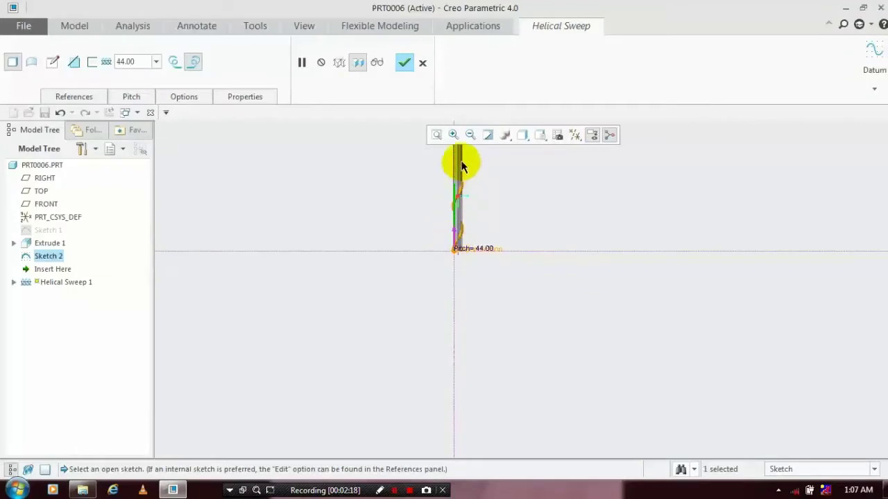
{"action": "scroll", "coordinate": [461, 177], "scroll_direction": "up", "scroll_amount": 3}
{"action": "scroll", "coordinate": [466, 242], "scroll_direction": "up", "scroll_amount": 3}
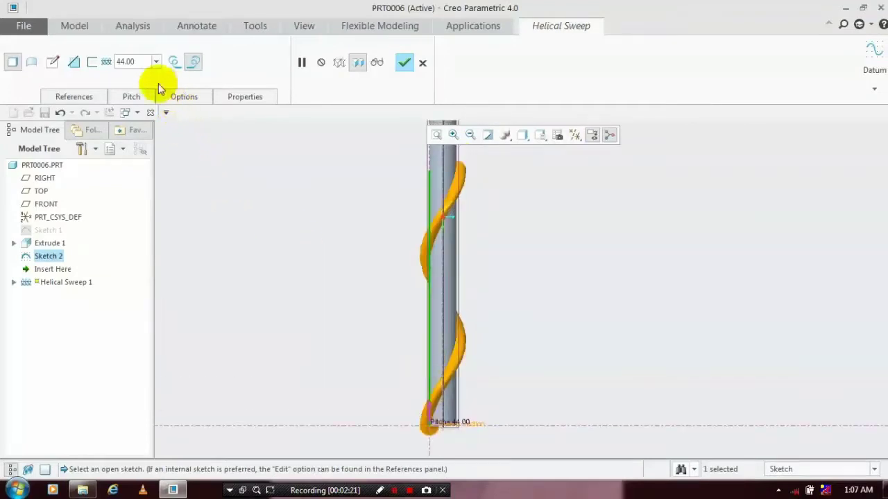
{"action": "left_click", "coordinate": [73, 64]}
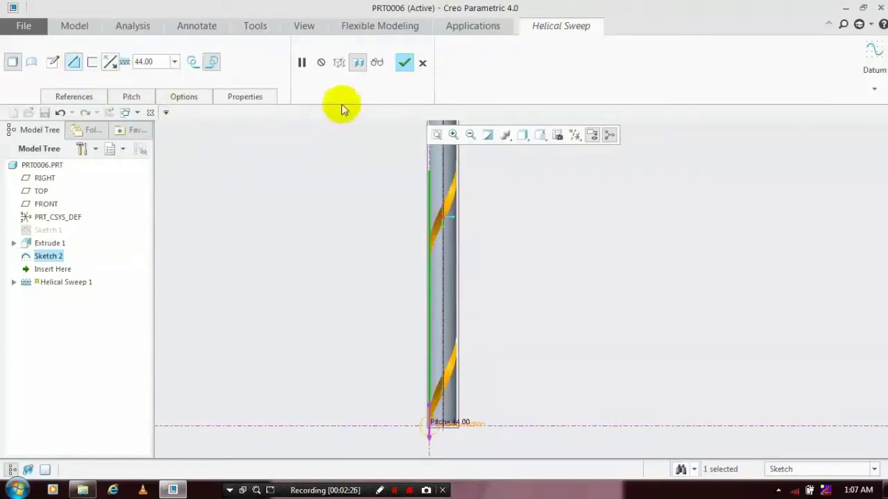
{"action": "left_click", "coordinate": [404, 64]}
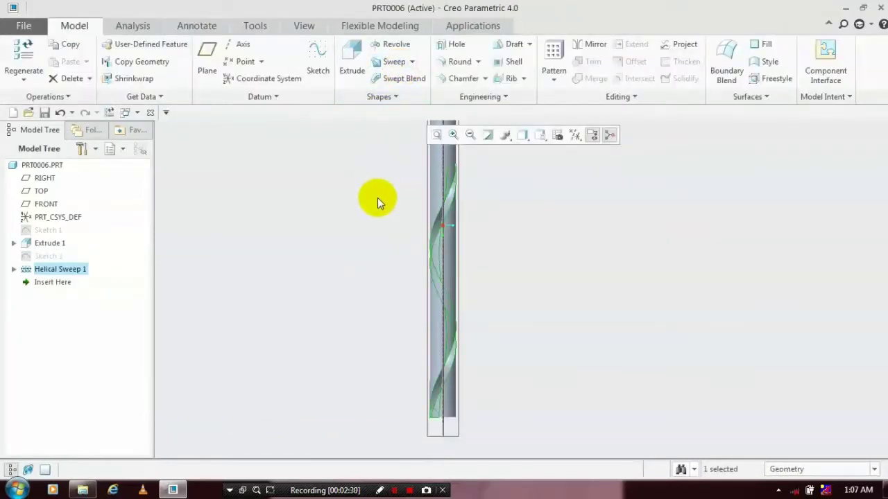
Turn off the display of datum planes and clear the selection.
{"action": "left_click", "coordinate": [575, 135]}
{"action": "left_click", "coordinate": [575, 208]}
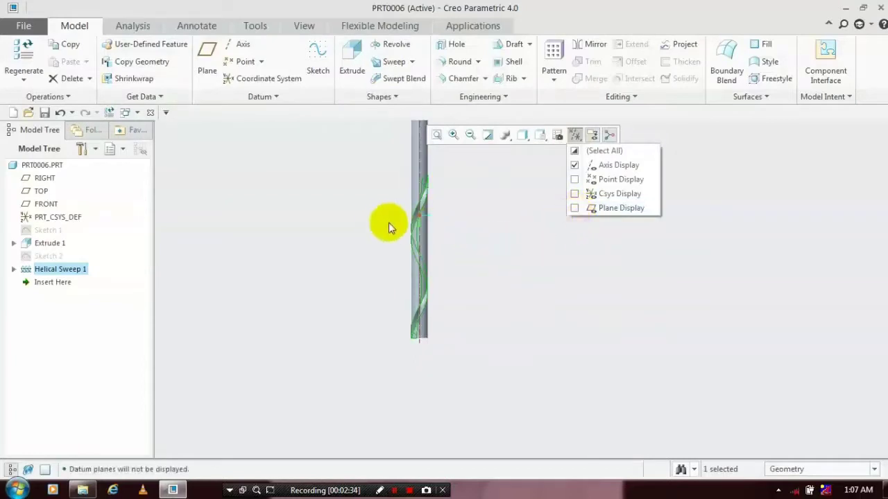
{"action": "left_click", "coordinate": [382, 222]}
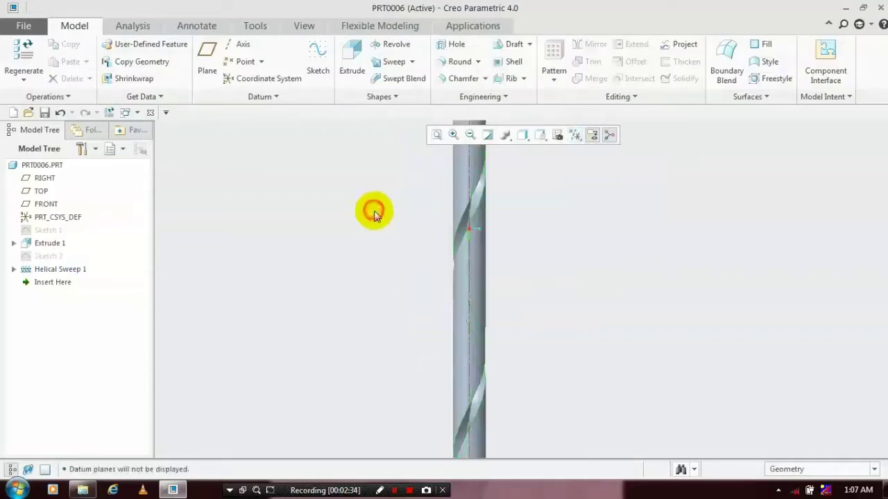
{"action": "scroll", "coordinate": [345, 249], "scroll_direction": "up", "scroll_amount": 2}
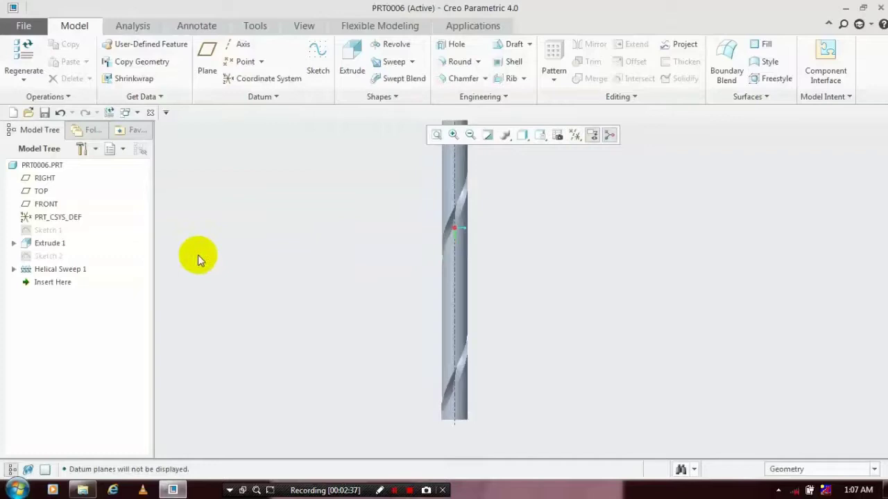
Start an axis pattern of the helical sweep cut around the rod's central axis.
{"action": "left_click", "coordinate": [82, 272]}
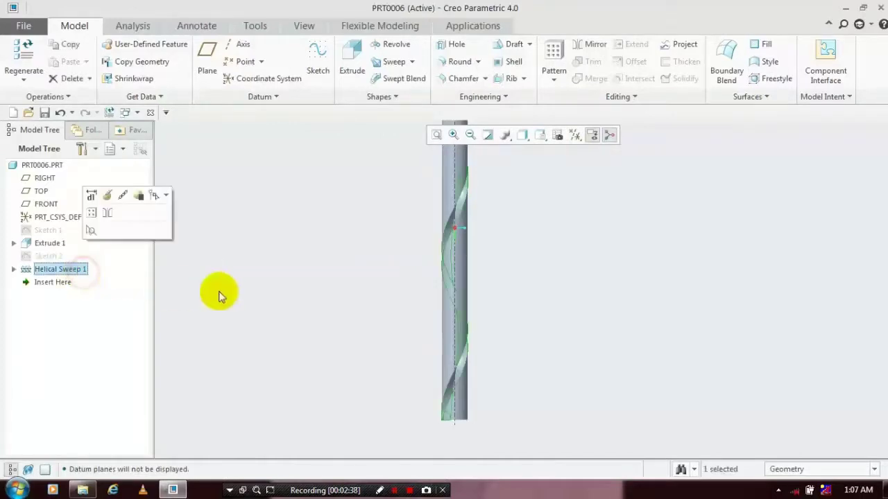
{"action": "left_click", "coordinate": [557, 88]}
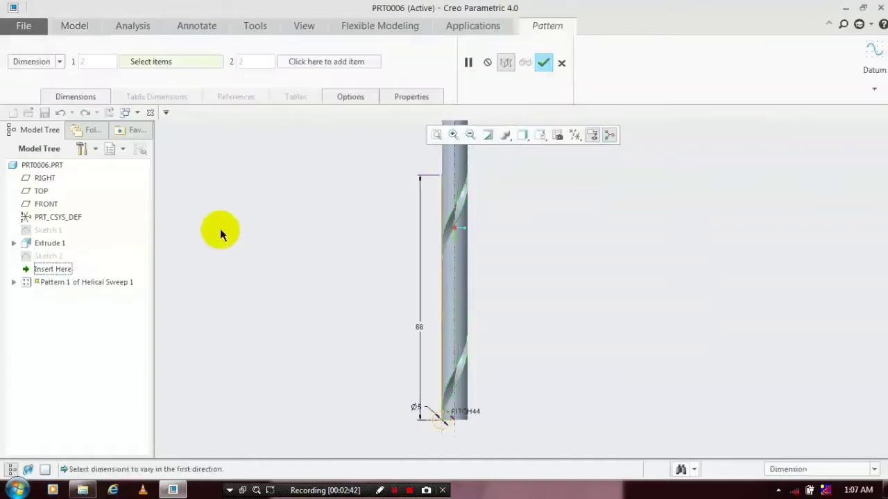
{"action": "left_click", "coordinate": [60, 62]}
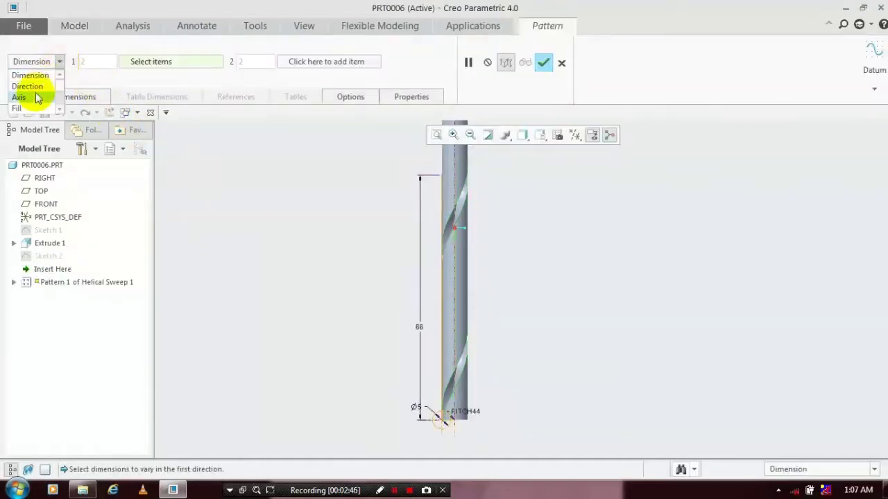
{"action": "left_click", "coordinate": [455, 299]}
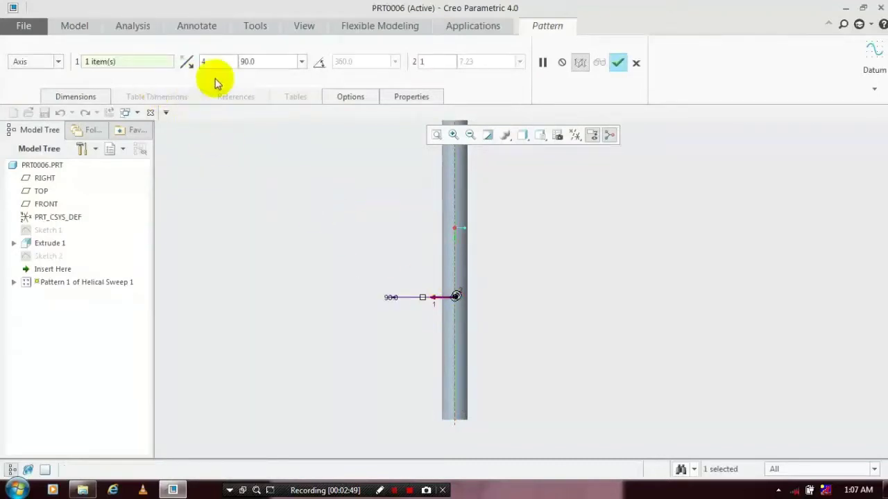
Set the pattern to 2 members spaced 180 degrees apart and complete it.
{"action": "double_click", "coordinate": [212, 61]}
{"action": "type", "text": "2"}
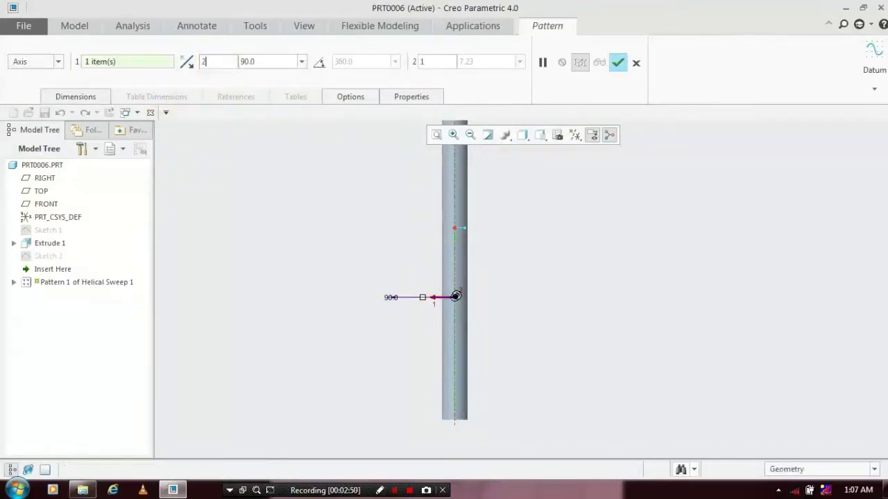
{"action": "left_click", "coordinate": [252, 63]}
{"action": "double_click", "coordinate": [251, 62]}
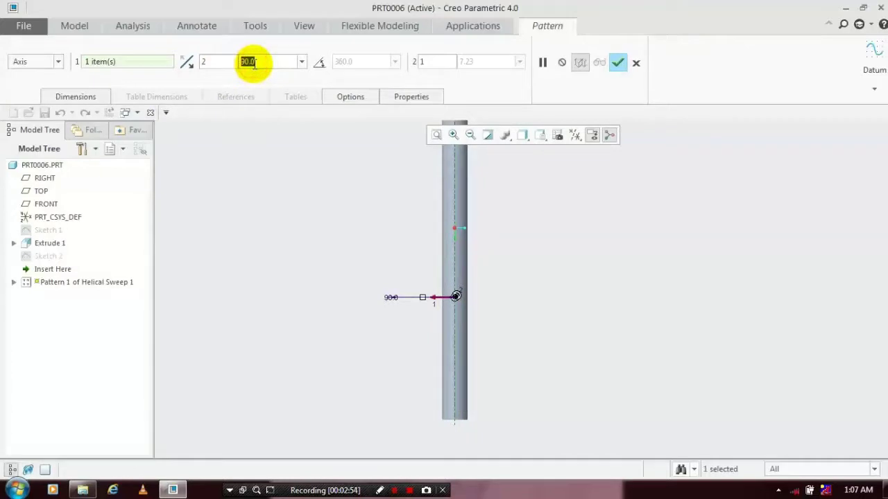
{"action": "type", "text": "180"}
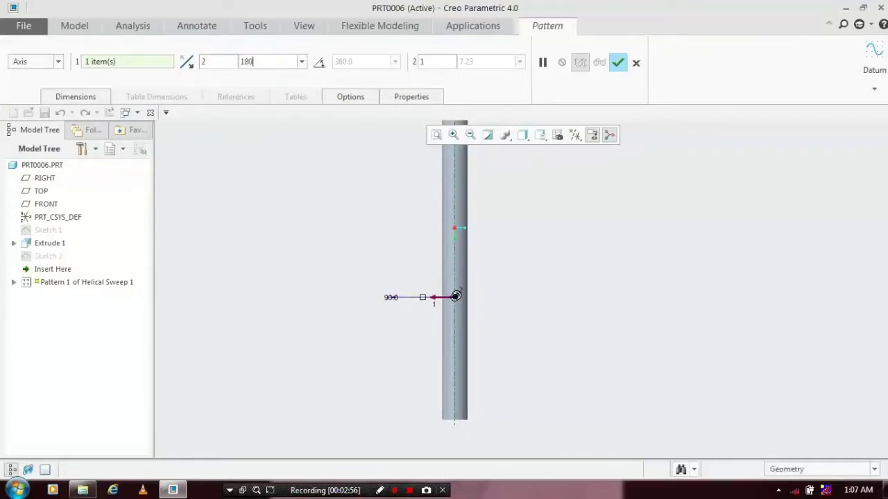
{"action": "key", "text": "Return"}
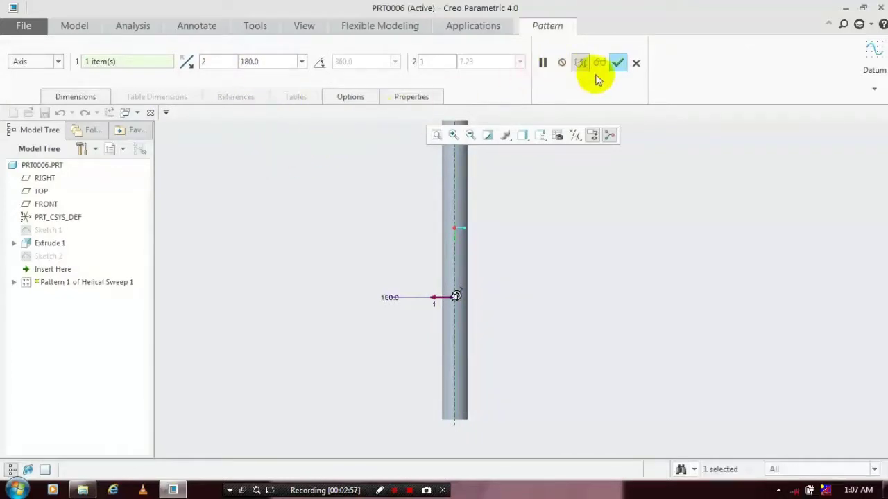
{"action": "left_click", "coordinate": [617, 62]}
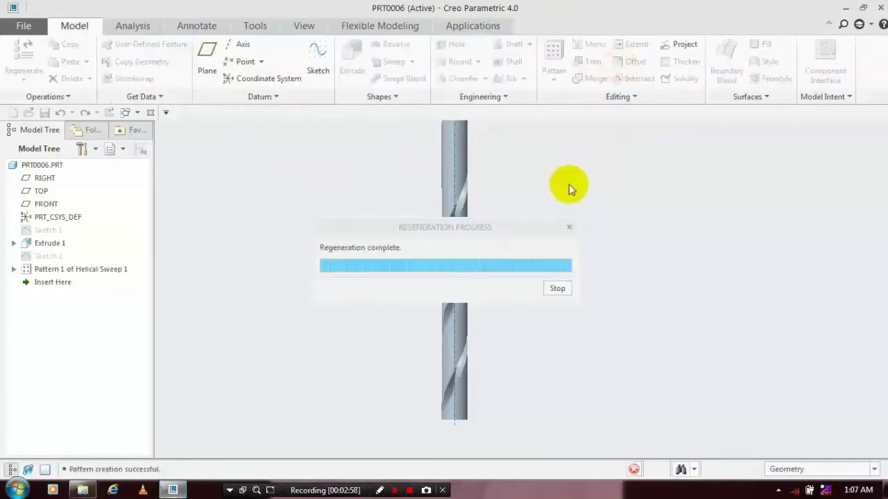
Start an edge chamfer on the drill with the D1 x D2 dimension scheme and set D1 to 1.
{"action": "scroll", "coordinate": [542, 262], "scroll_direction": "down", "scroll_amount": 1}
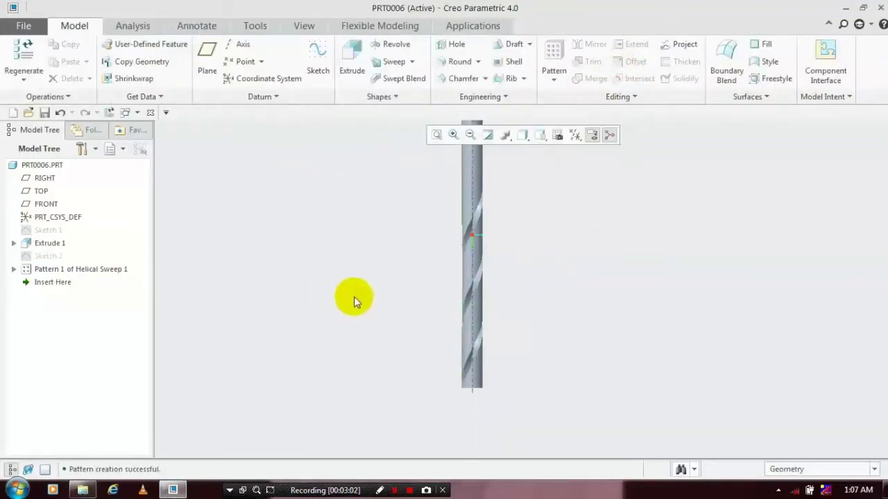
{"action": "middle_click_drag", "start_coordinate": [476, 361], "coordinate": [392, 295]}
{"action": "scroll", "coordinate": [412, 291], "scroll_direction": "down", "scroll_amount": 1}
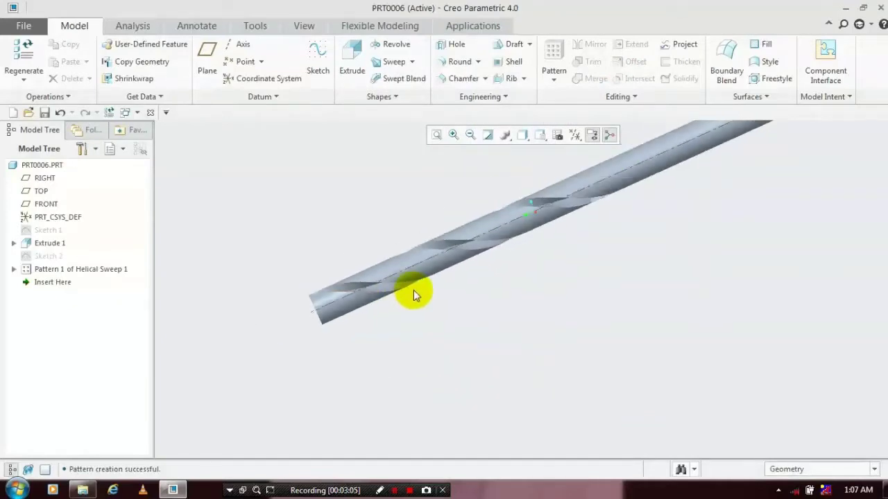
{"action": "scroll", "coordinate": [413, 290], "scroll_direction": "up", "scroll_amount": 1}
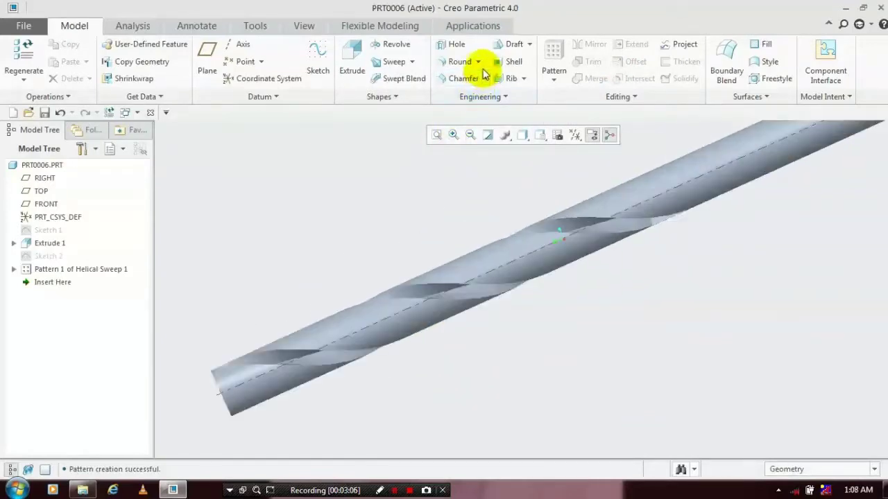
{"action": "left_click", "coordinate": [477, 62]}
{"action": "left_click", "coordinate": [433, 147]}
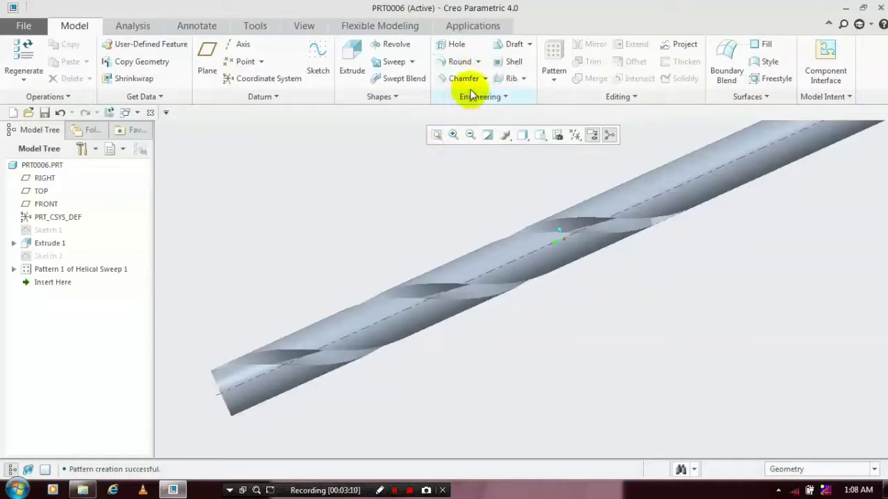
{"action": "left_click", "coordinate": [485, 80]}
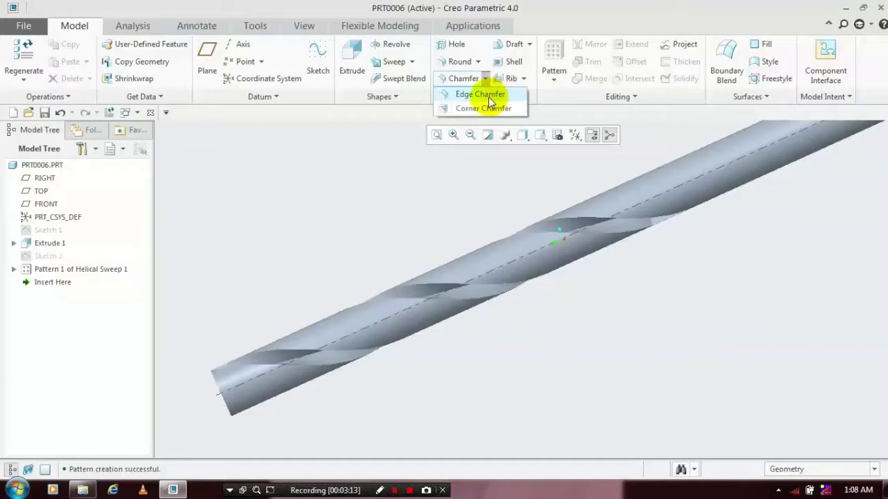
{"action": "left_click", "coordinate": [489, 97]}
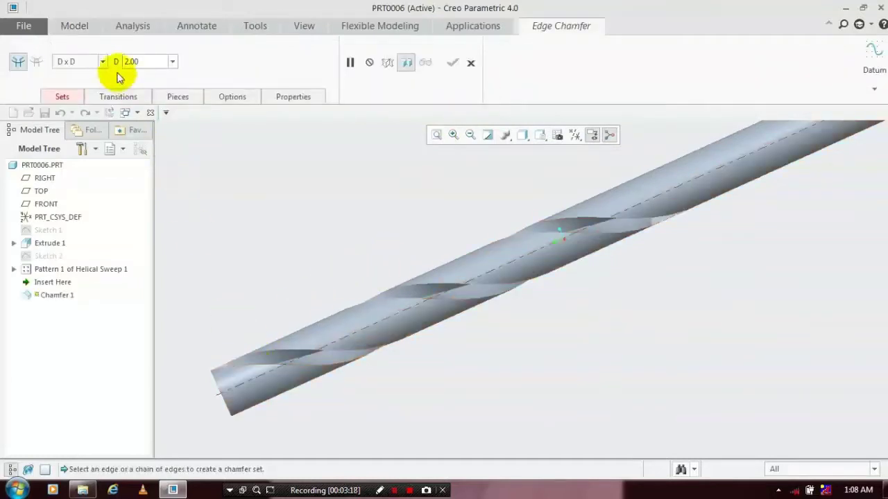
{"action": "left_click", "coordinate": [77, 61]}
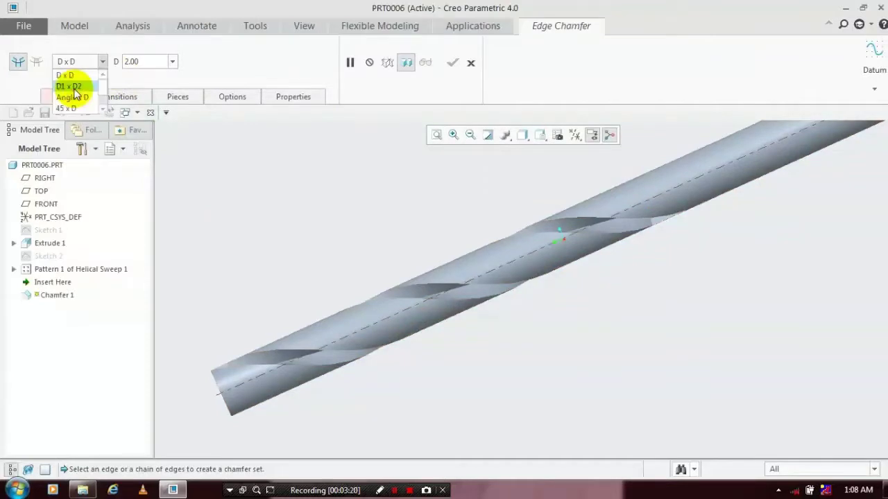
{"action": "left_click", "coordinate": [69, 86]}
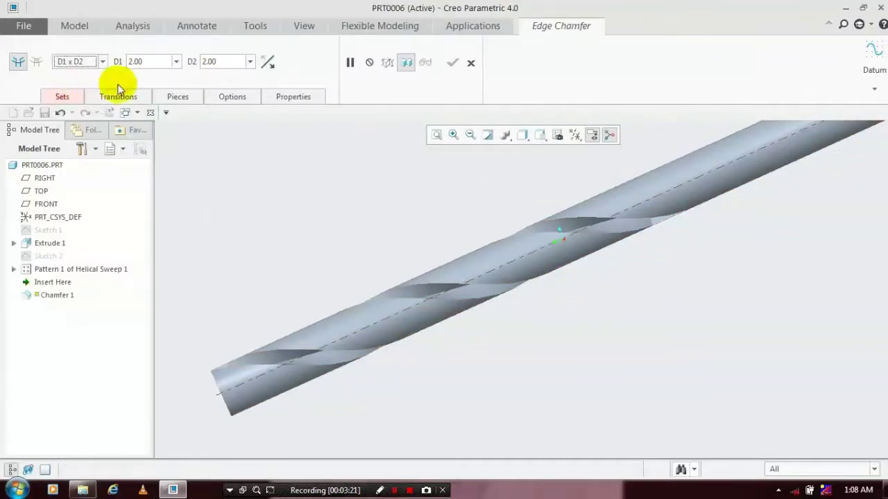
{"action": "double_click", "coordinate": [154, 62]}
{"action": "type", "text": "1"}
{"action": "key", "text": "Tab"}
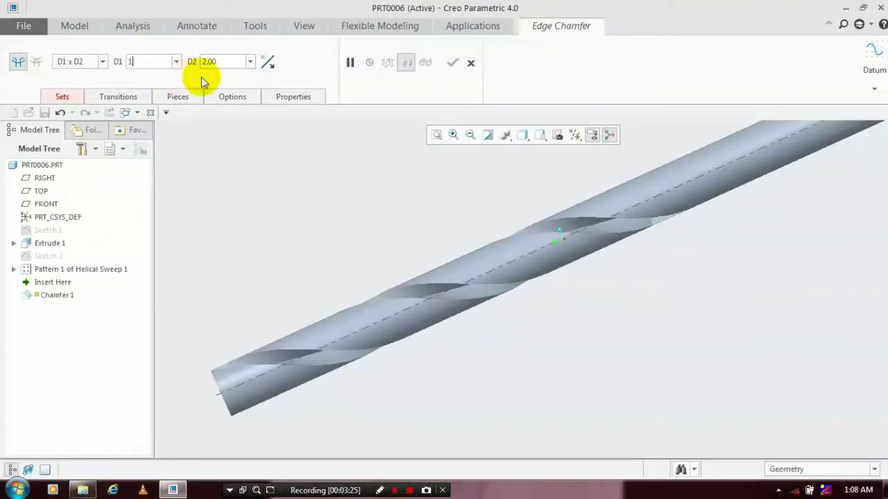
{"action": "key", "text": "Return"}
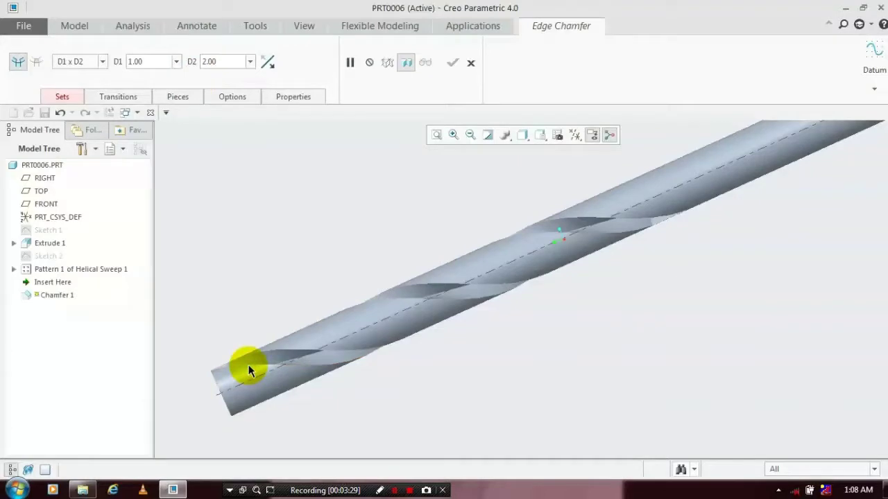
Add the four helical edges of the two flutes to the chamfer, each as its own set.
{"action": "left_click", "coordinate": [271, 348]}
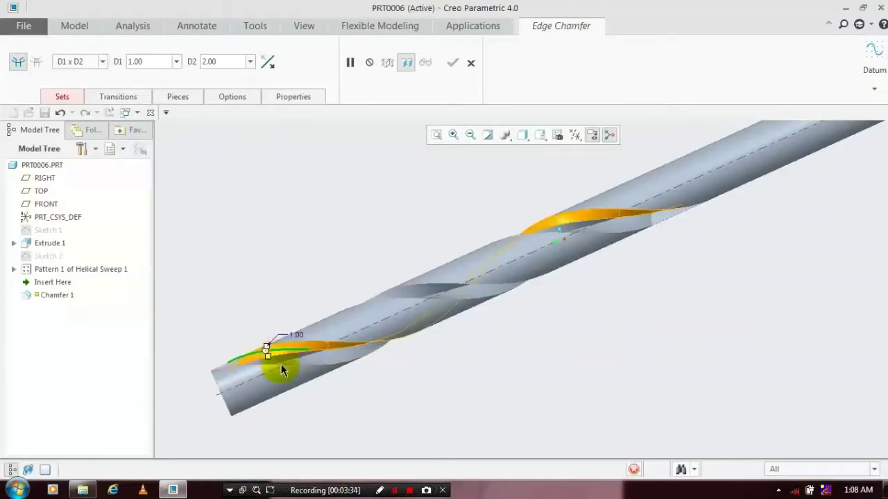
{"action": "left_click", "coordinate": [288, 365]}
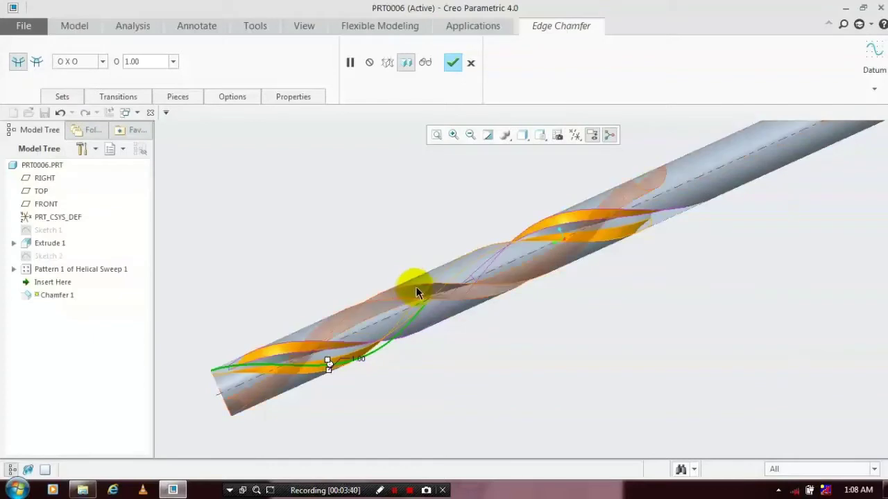
{"action": "left_click", "coordinate": [419, 285]}
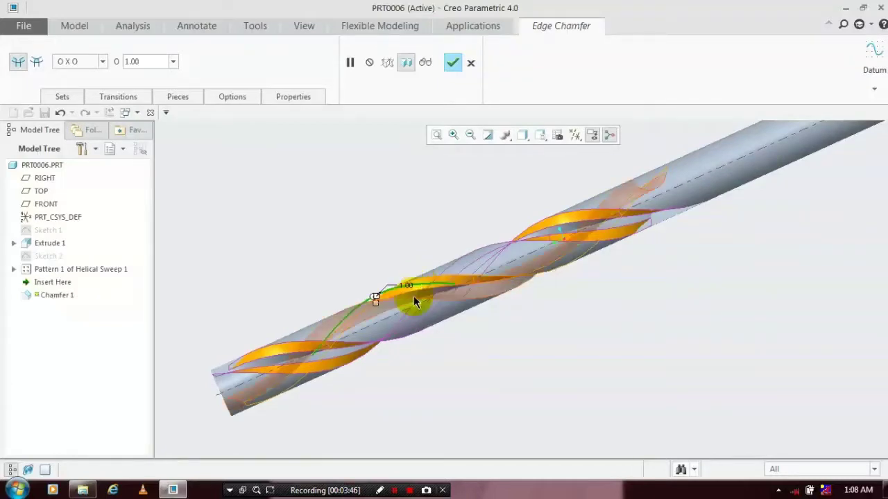
{"action": "left_click", "coordinate": [412, 298]}
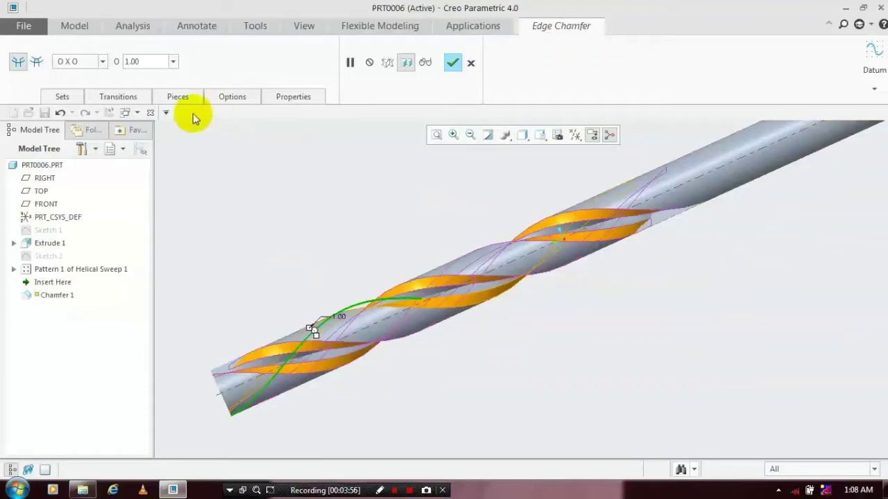
Switch the last flute edge's chamfer set to O1 x O2 with O2 of 2, and complete the chamfer.
{"action": "left_click", "coordinate": [102, 63]}
{"action": "left_click", "coordinate": [86, 85]}
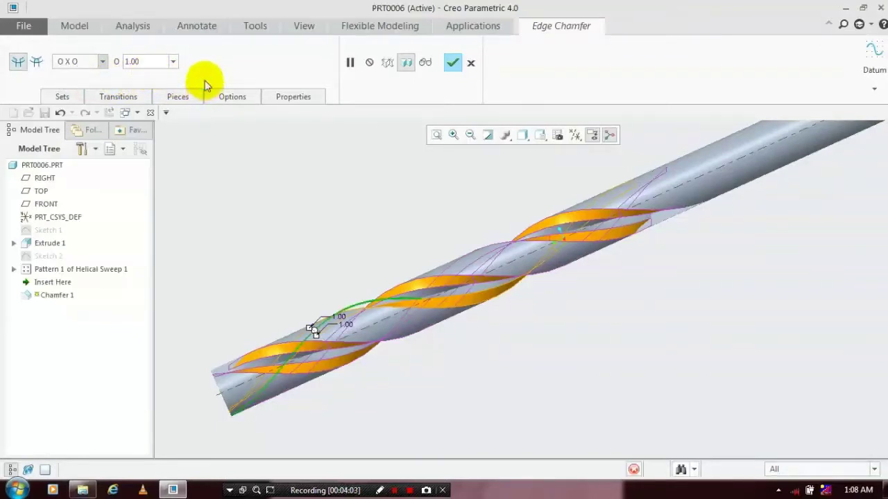
{"action": "double_click", "coordinate": [229, 62]}
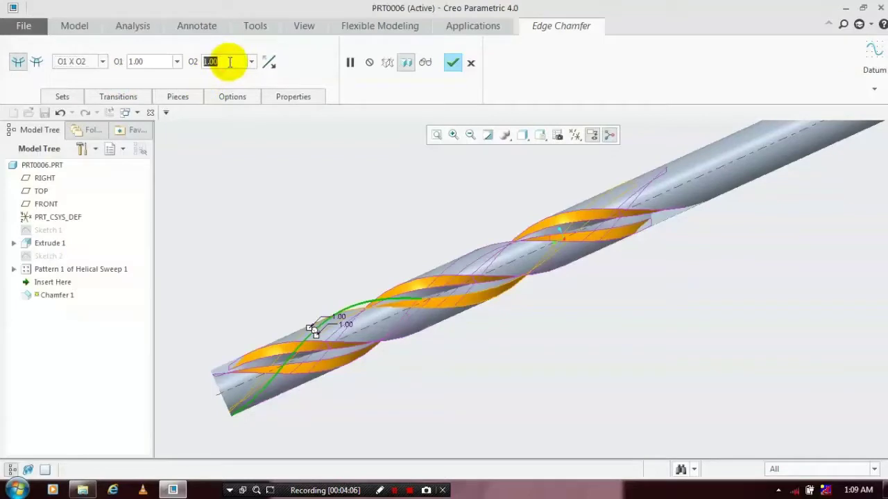
{"action": "type", "text": "2"}
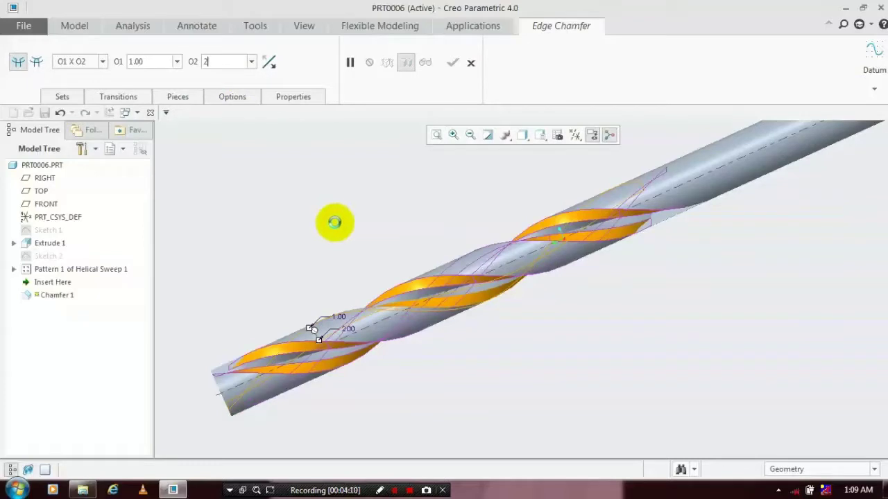
{"action": "left_click", "coordinate": [335, 222]}
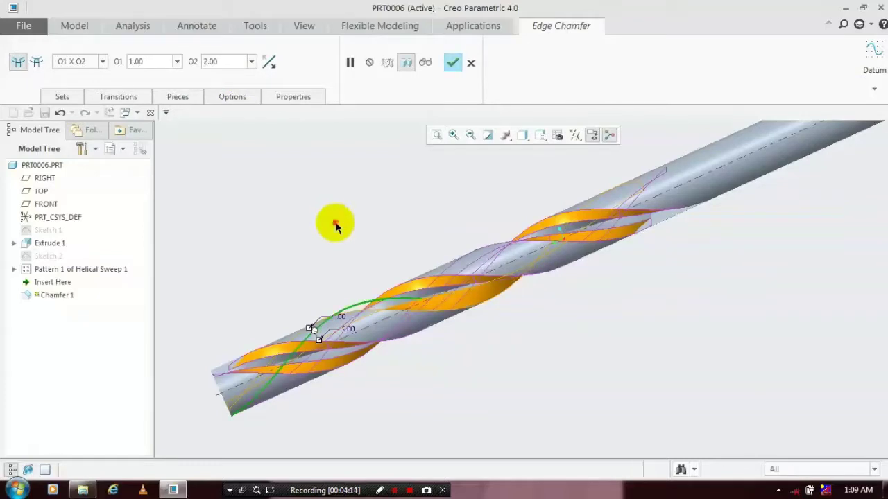
{"action": "left_click", "coordinate": [450, 63]}
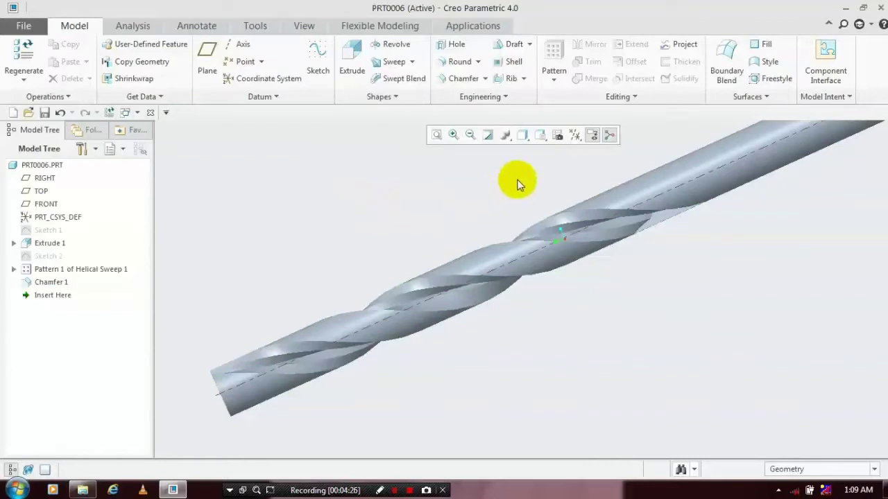
Turn on the datum plane display and start a sketch on the RIGHT plane, oriented parallel to the screen.
{"action": "left_click", "coordinate": [575, 208]}
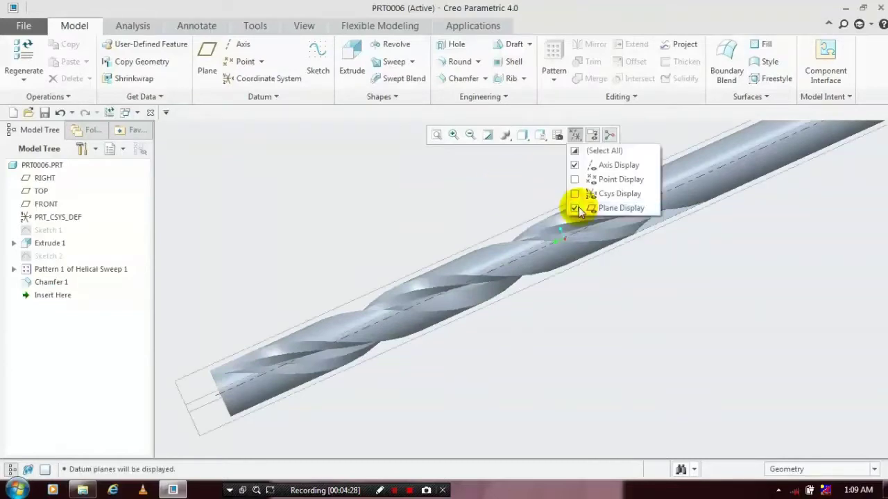
{"action": "left_click", "coordinate": [433, 214]}
{"action": "left_click", "coordinate": [509, 231]}
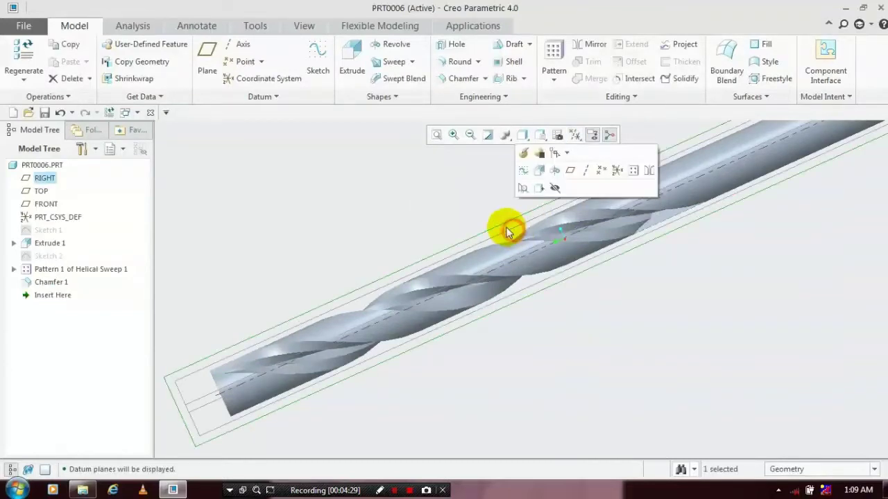
{"action": "left_click", "coordinate": [318, 70]}
{"action": "left_click", "coordinate": [557, 135]}
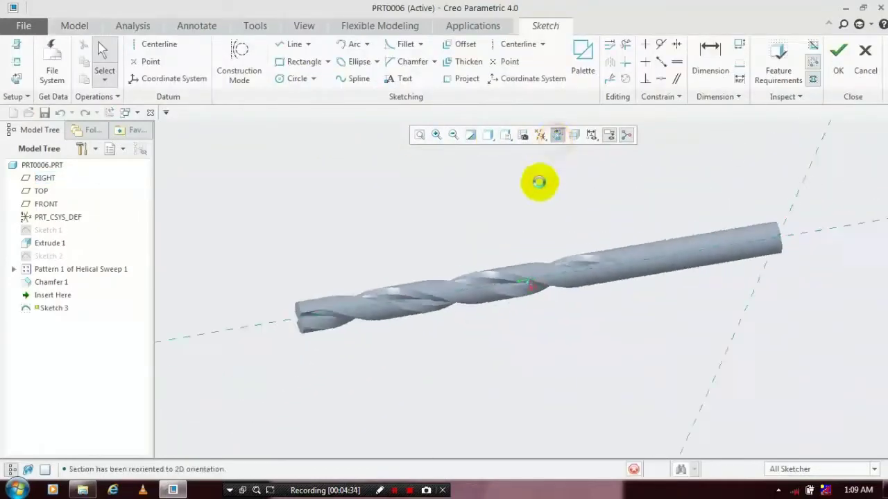
Sketch a horizontal centerline along the rod's central axis.
{"action": "scroll", "coordinate": [358, 293], "scroll_direction": "up", "scroll_amount": 4}
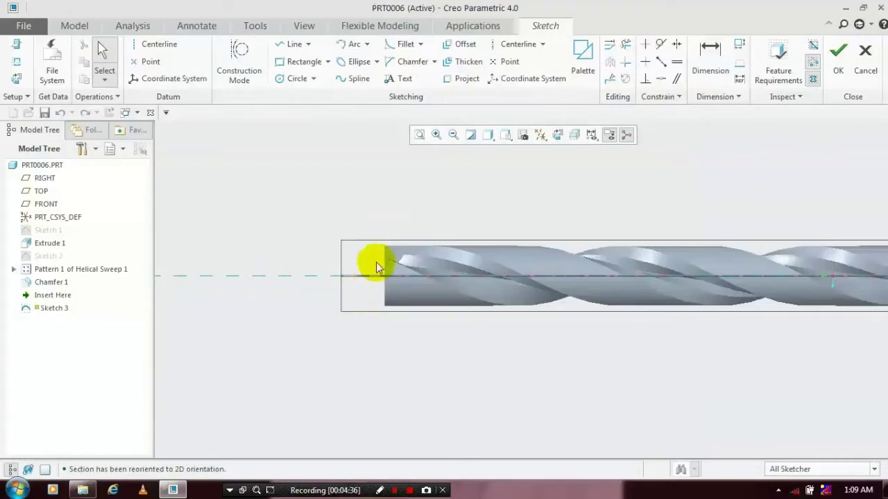
{"action": "left_click", "coordinate": [513, 45]}
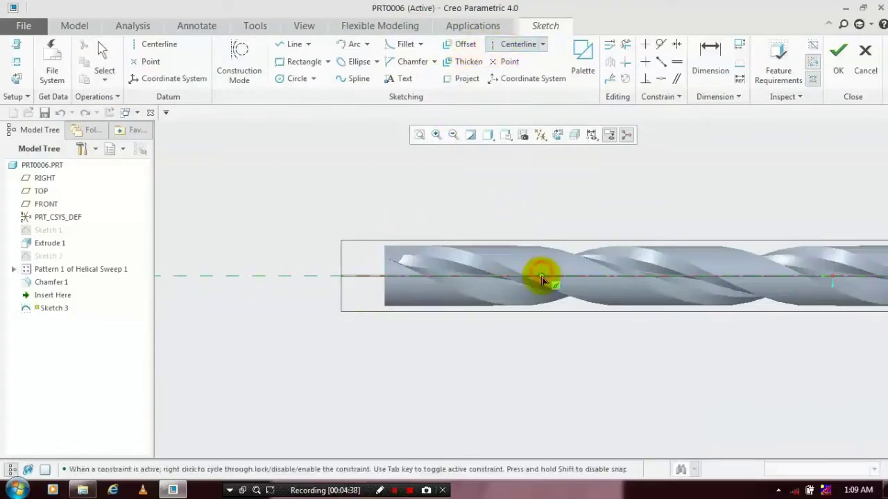
{"action": "left_click", "coordinate": [541, 276]}
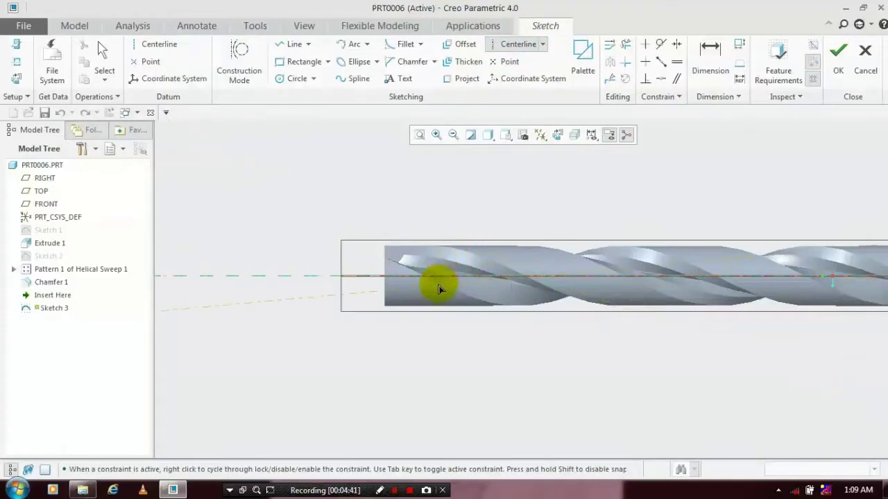
{"action": "left_click", "coordinate": [269, 277]}
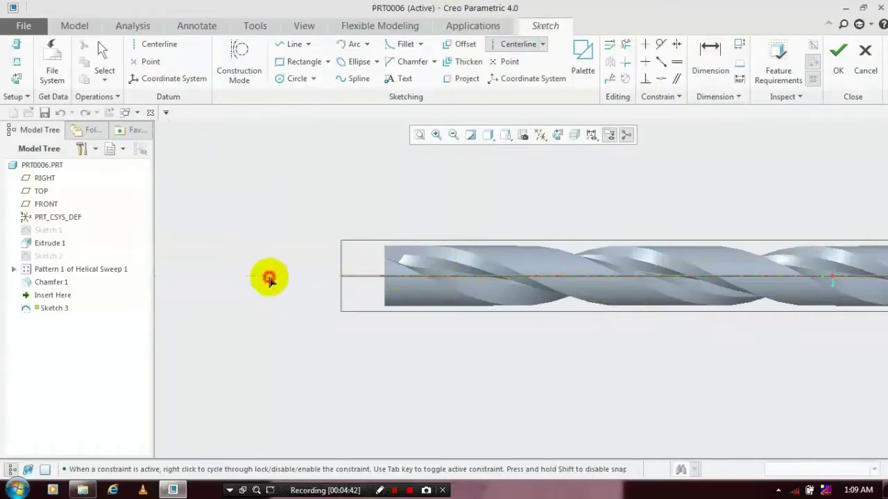
Draw a closed right triangle from the axis at the fluted end face, about 6.1 mm high along that face and 4.35 mm wide.
{"action": "left_click", "coordinate": [293, 46]}
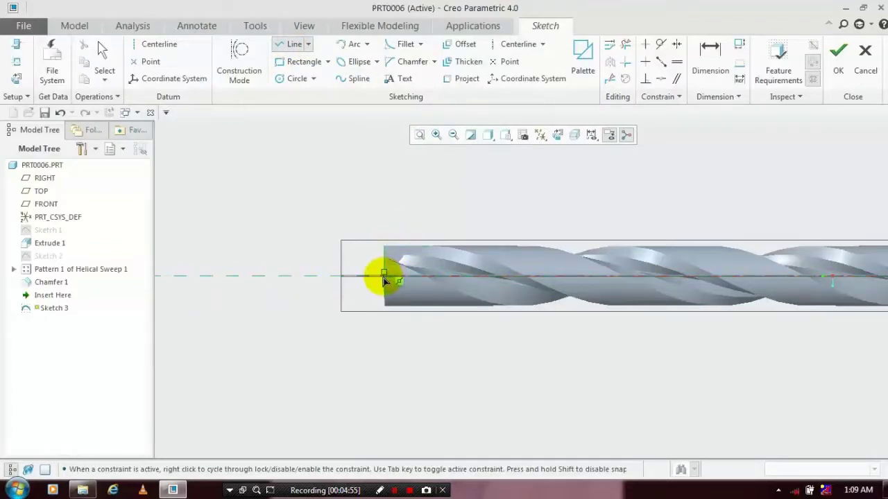
{"action": "scroll", "coordinate": [385, 280], "scroll_direction": "down", "scroll_amount": 2}
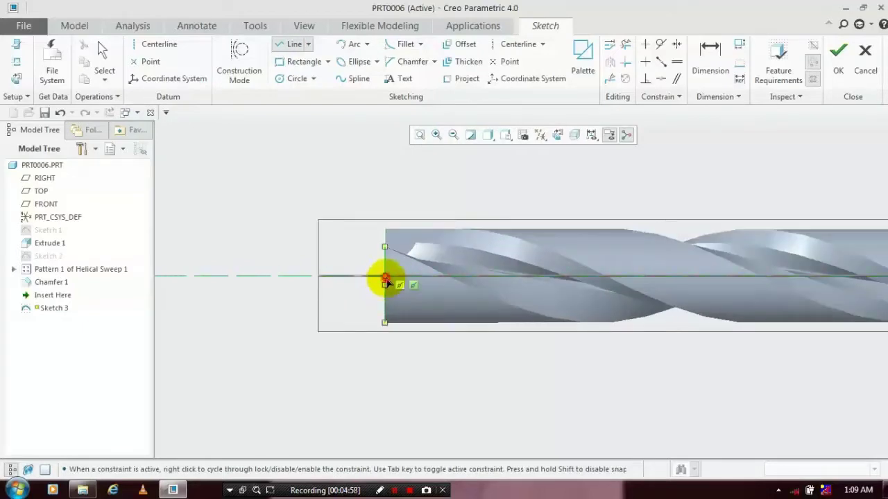
{"action": "left_click", "coordinate": [385, 279]}
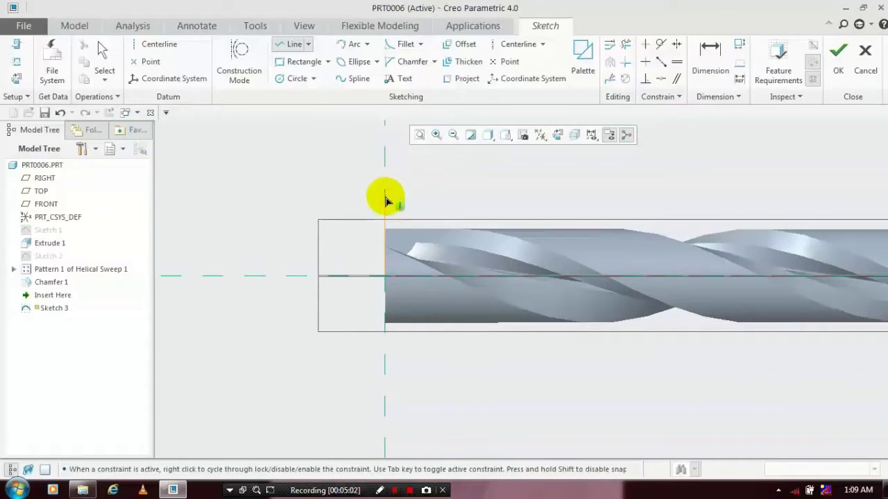
{"action": "left_click", "coordinate": [385, 190]}
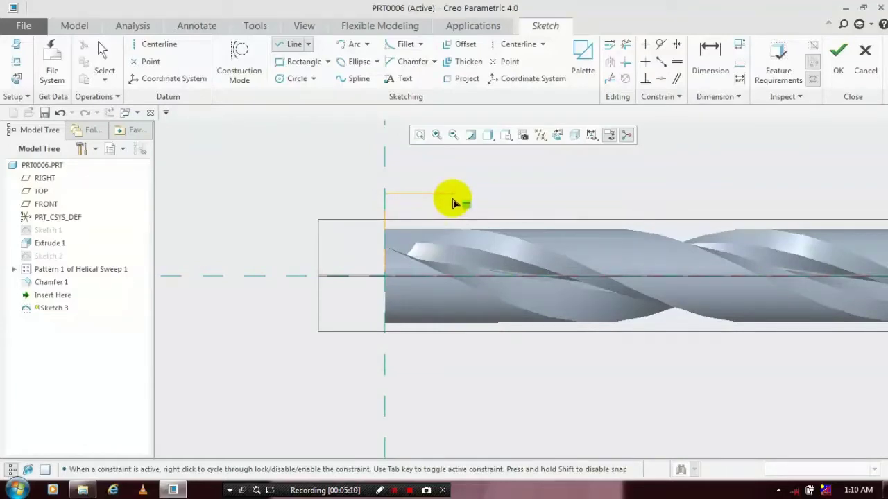
{"action": "left_click", "coordinate": [445, 199]}
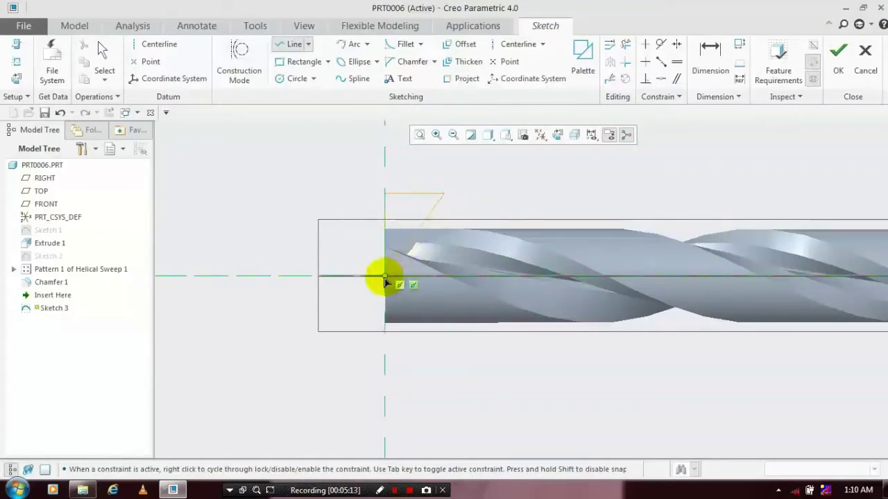
{"action": "left_click", "coordinate": [385, 278]}
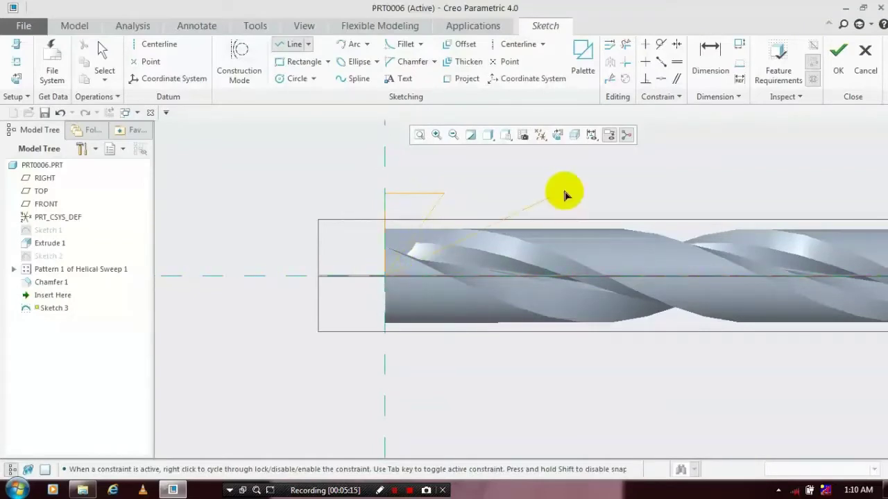
{"action": "middle_click", "coordinate": [566, 210]}
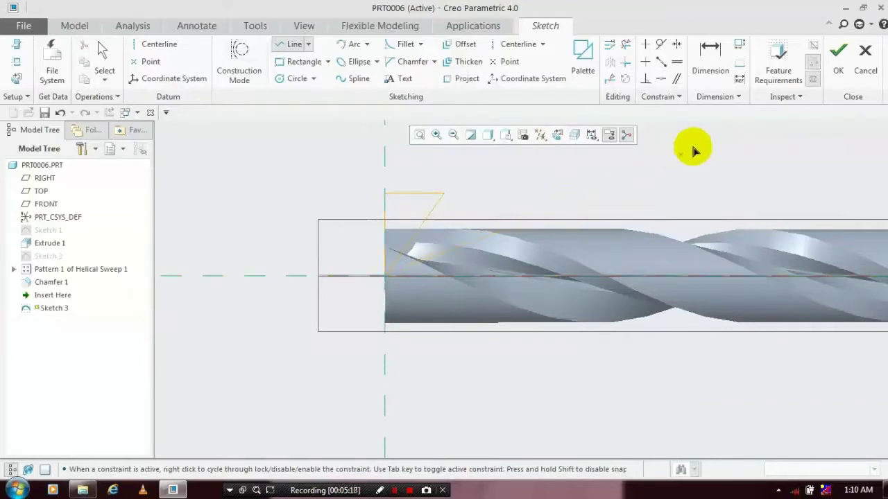
{"action": "left_click", "coordinate": [838, 57]}
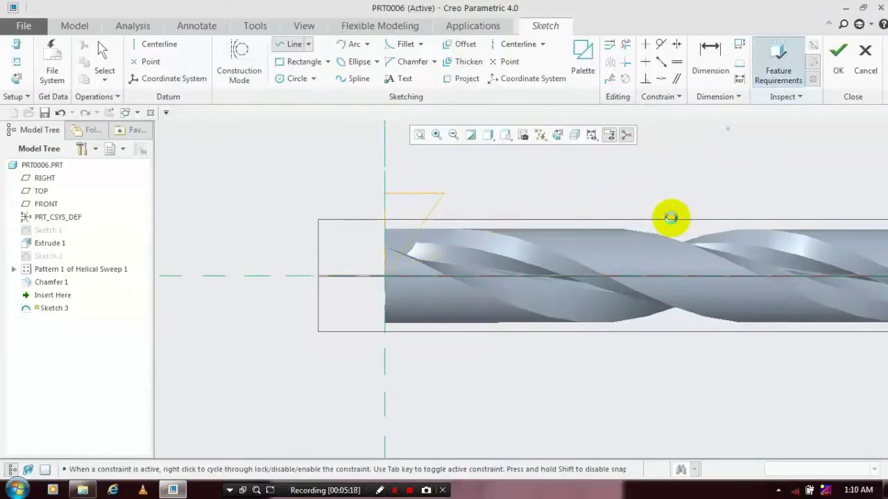
{"action": "left_click", "coordinate": [448, 308]}
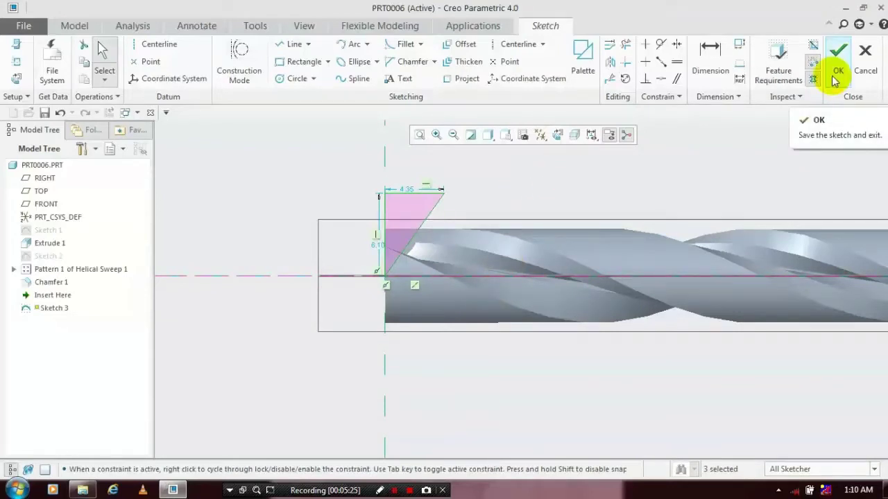
Set the triangle's vertical height along the end face to 8 mm and finish the sketch.
{"action": "double_click", "coordinate": [377, 248]}
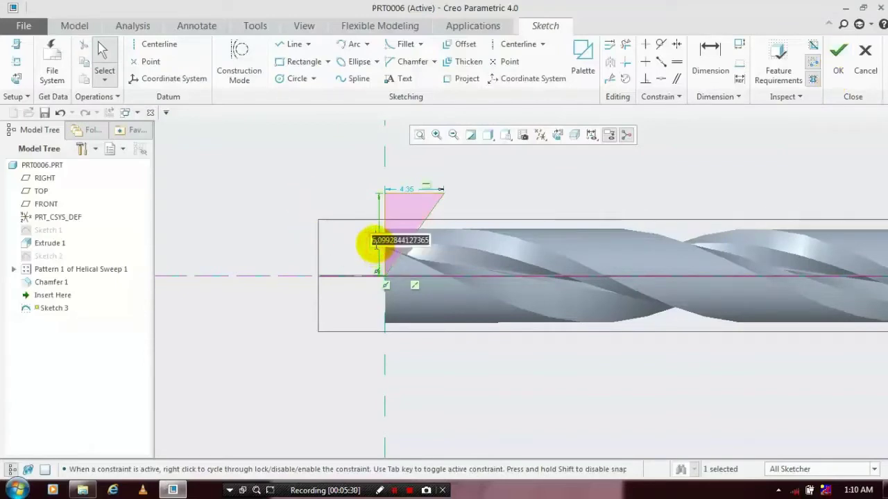
{"action": "type", "text": "8"}
{"action": "key", "text": "Return"}
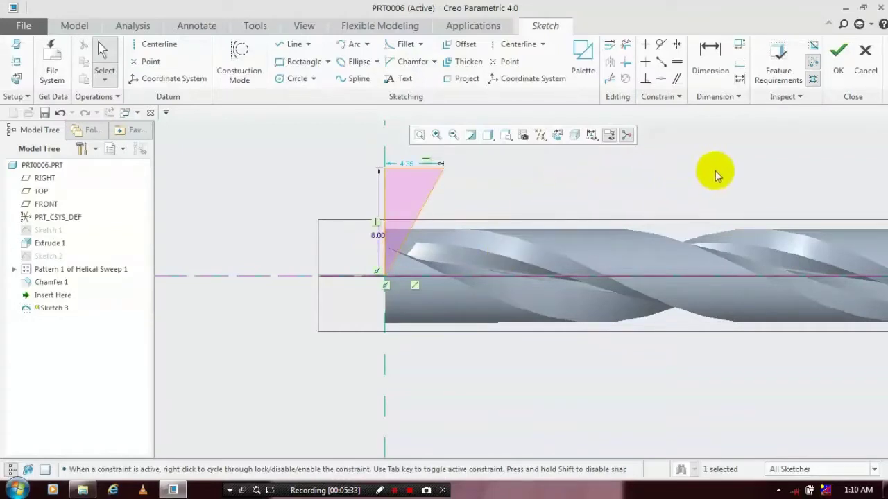
{"action": "middle_click", "coordinate": [797, 120]}
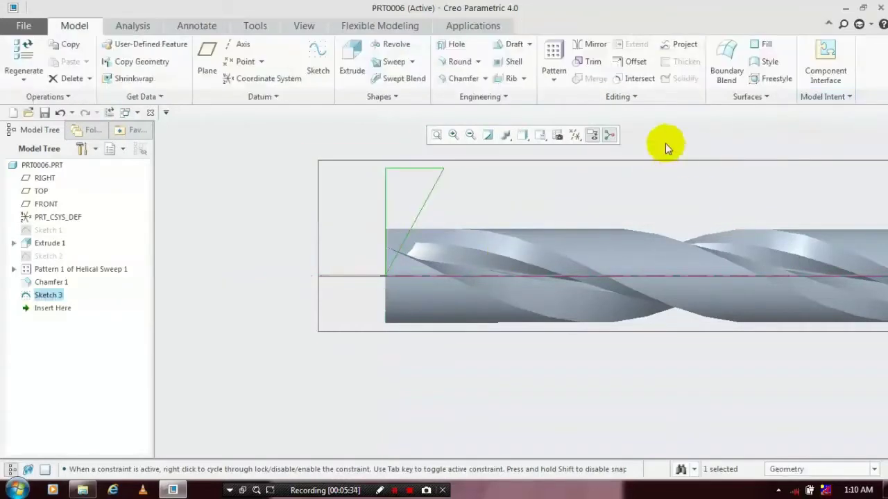
Revolve the triangle sketch 360° about its centerline as a material-removing cut to form the drill's conical tip.
{"action": "left_click", "coordinate": [394, 45]}
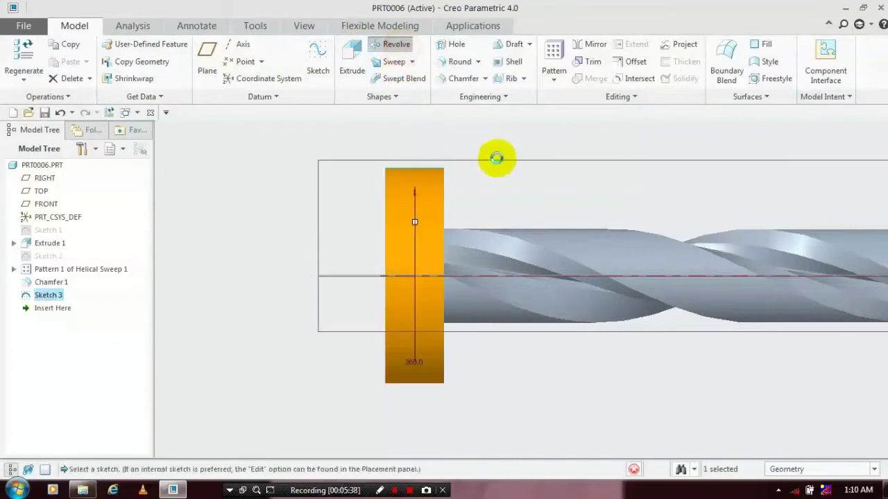
{"action": "middle_click_drag", "start_coordinate": [511, 206], "coordinate": [313, 170]}
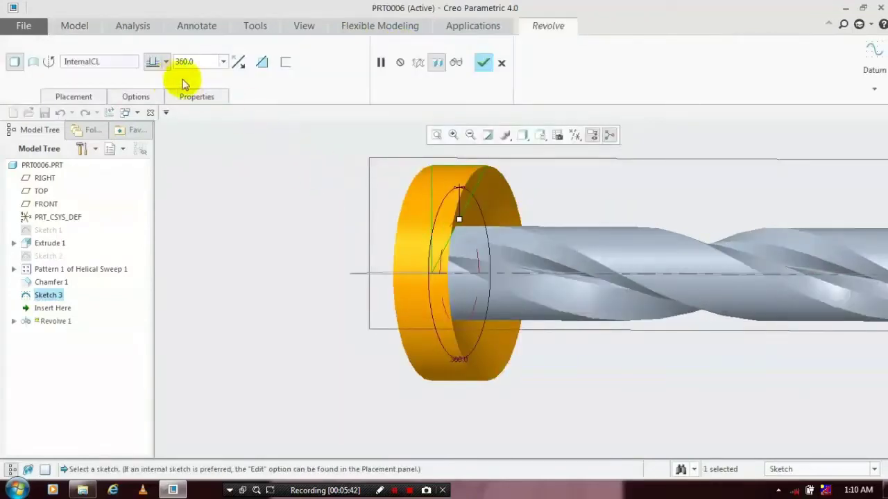
{"action": "left_click", "coordinate": [261, 64]}
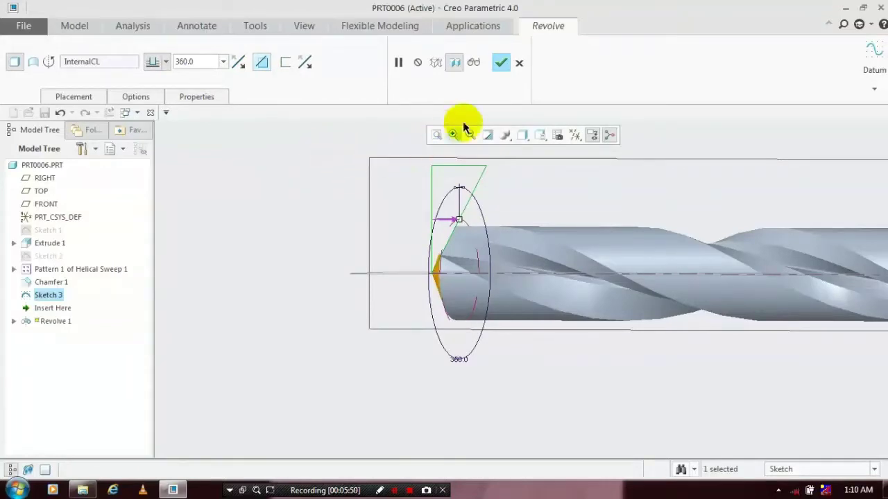
{"action": "left_click", "coordinate": [501, 63]}
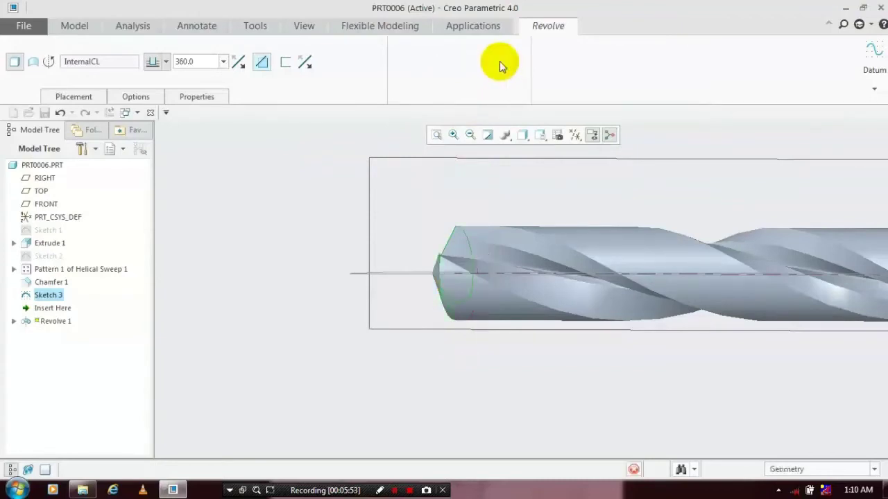
{"action": "left_click", "coordinate": [415, 199]}
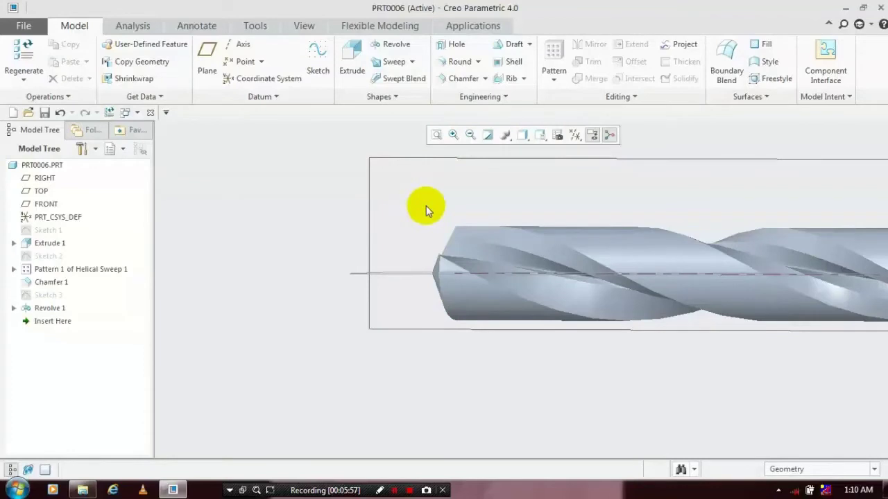
Turn off the display of all datum axes, points, coordinate systems and planes.
{"action": "left_click", "coordinate": [575, 135]}
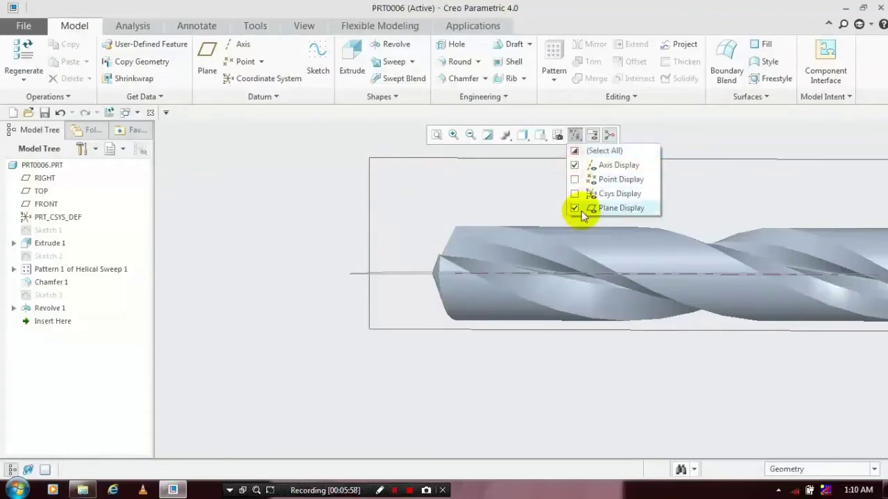
{"action": "left_click", "coordinate": [575, 150]}
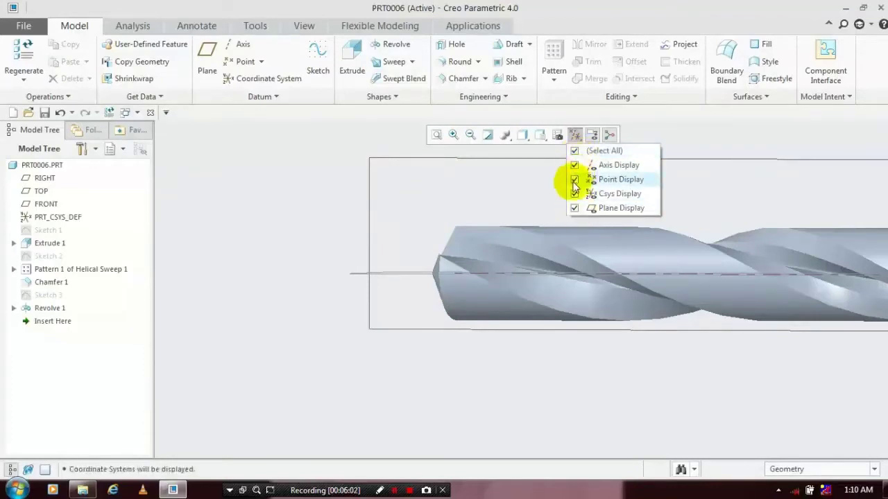
{"action": "left_click", "coordinate": [575, 151]}
Select the whole drill bit and apply the first, gold-coloured metal appearance from the std-metals.dmt library, then inspect the bit.
{"action": "scroll", "coordinate": [505, 204], "scroll_direction": "down", "scroll_amount": 3}
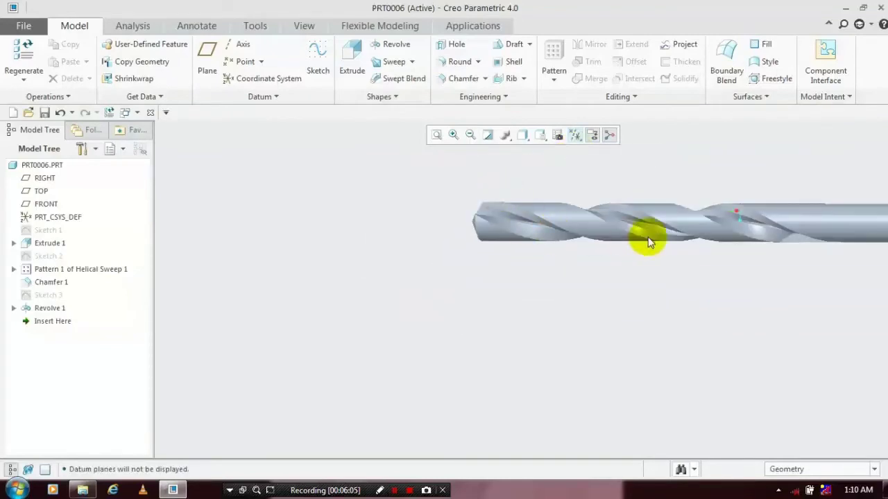
{"action": "scroll", "coordinate": [649, 242], "scroll_direction": "up", "scroll_amount": 2}
{"action": "scroll", "coordinate": [825, 218], "scroll_direction": "down", "scroll_amount": 4}
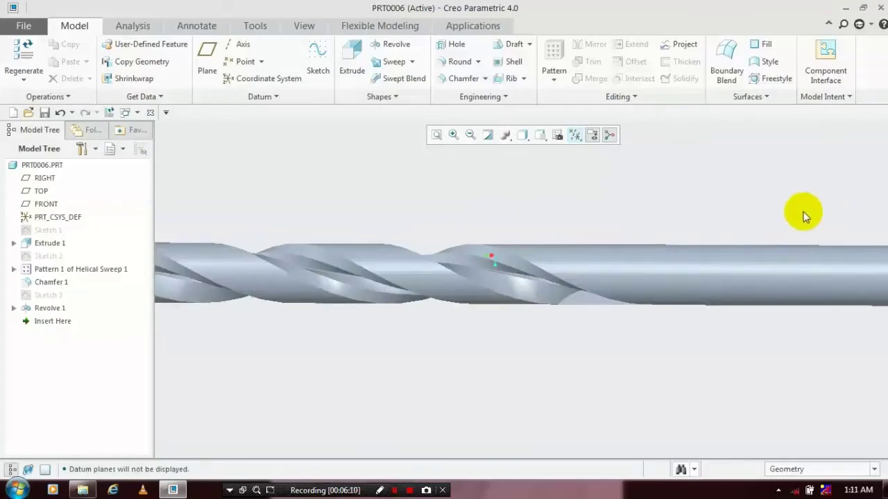
{"action": "scroll", "coordinate": [465, 260], "scroll_direction": "down", "scroll_amount": 6}
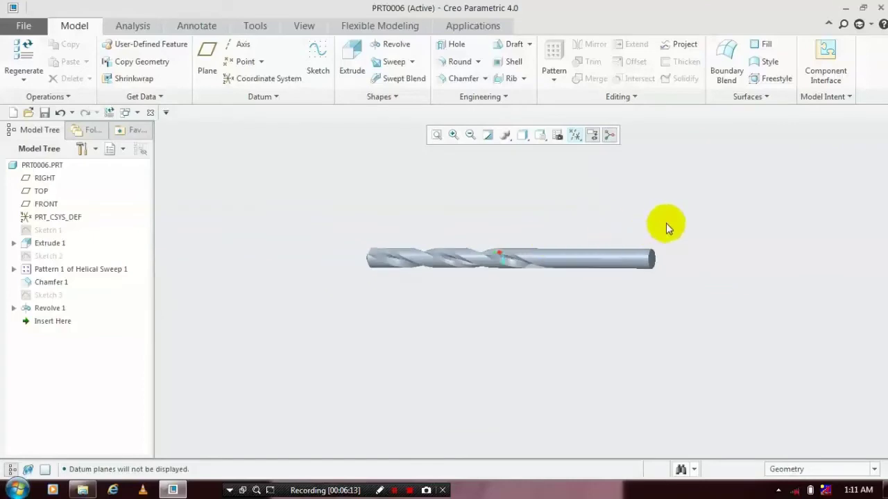
{"action": "left_click_drag", "start_coordinate": [683, 202], "coordinate": [319, 313]}
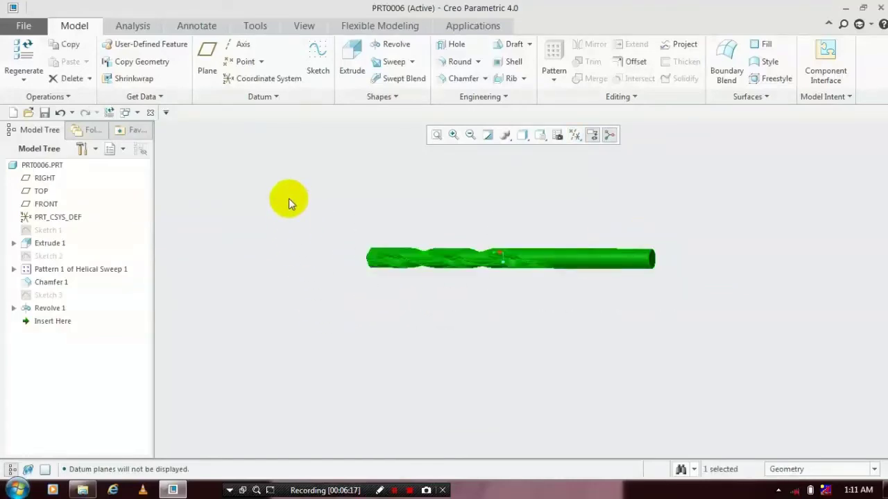
{"action": "left_click", "coordinate": [303, 25]}
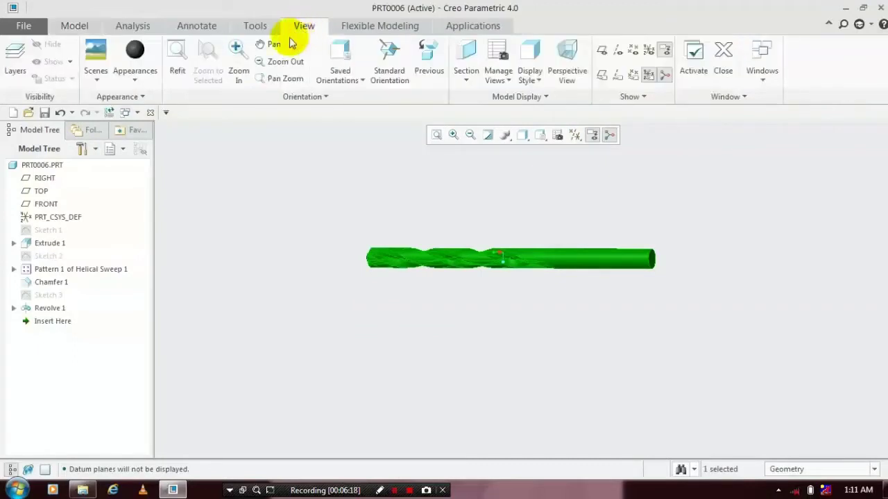
{"action": "left_click", "coordinate": [141, 83]}
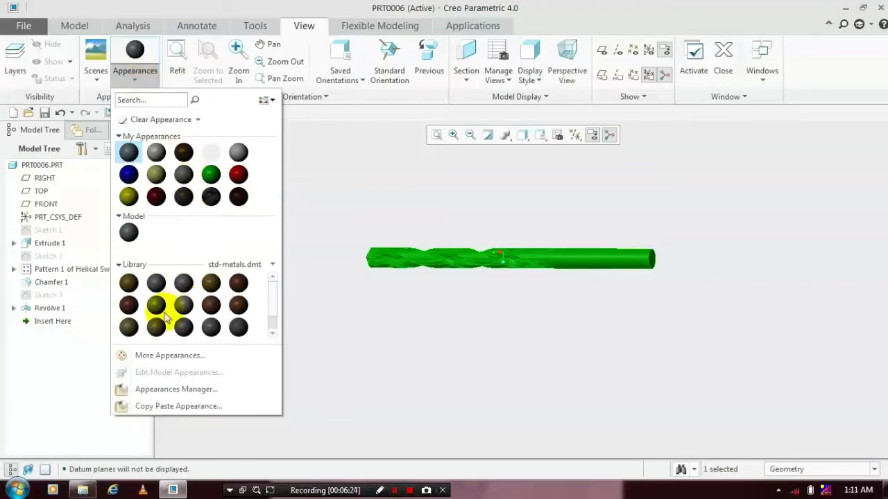
{"action": "left_click", "coordinate": [128, 286]}
{"action": "middle_click_drag", "start_coordinate": [535, 289], "coordinate": [511, 208]}
{"action": "middle_click_drag", "start_coordinate": [618, 240], "coordinate": [353, 178]}
{"action": "mouse_move", "coordinate": [574, 370]}
{"action": "middle_mouse_down"}
{"action": "mouse_move", "coordinate": [510, 359]}
{"action": "mouse_move", "coordinate": [518, 360]}
{"action": "middle_mouse_up"}
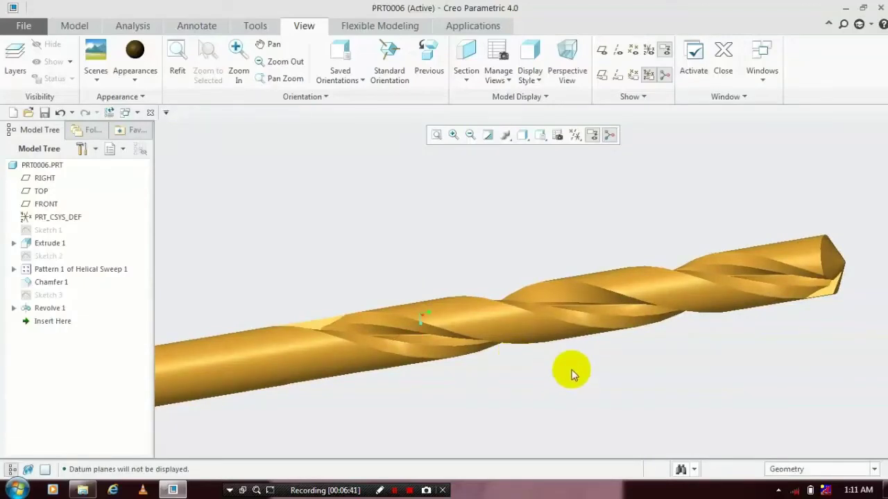
{"action": "scroll", "coordinate": [403, 434], "scroll_direction": "down", "scroll_amount": 2}
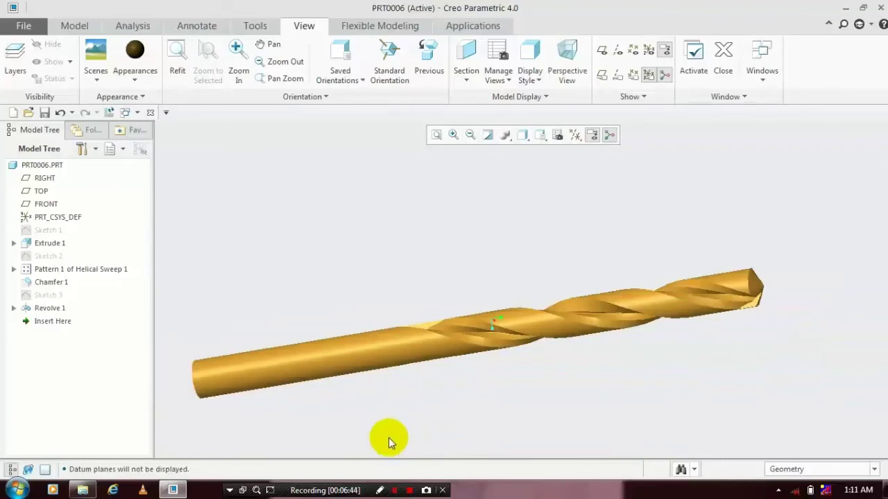
{"action": "scroll", "coordinate": [337, 448], "scroll_direction": "up", "scroll_amount": 1}
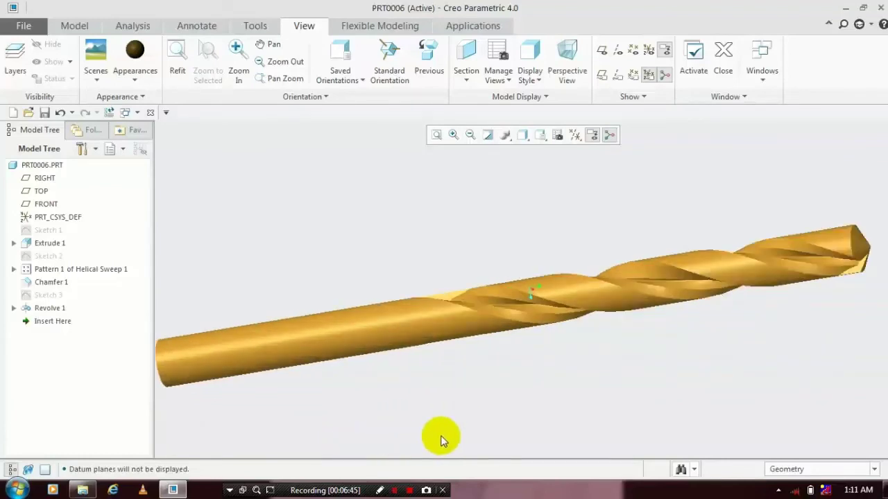